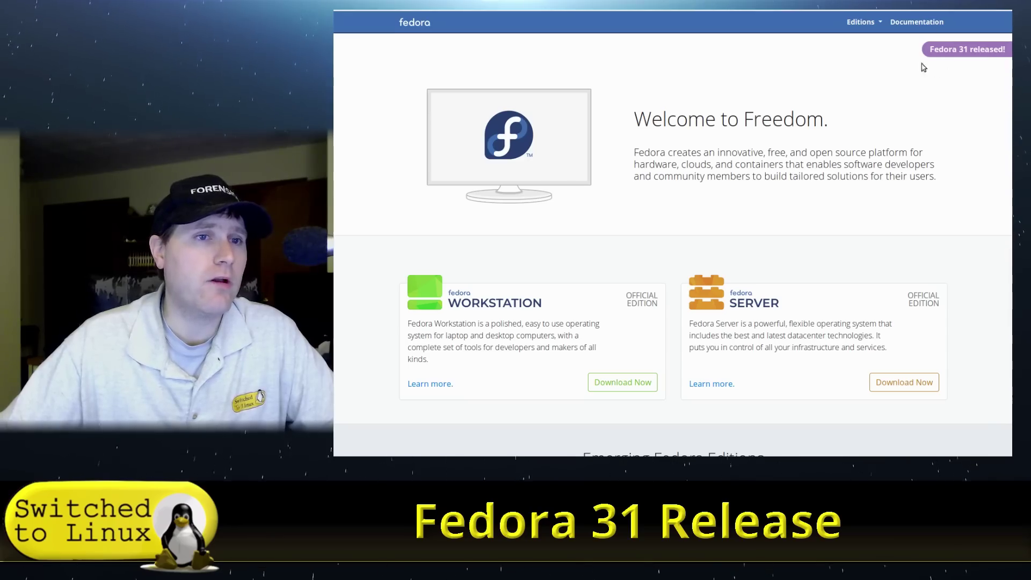
Step: Open the 'Fedora 31 is officially here!' post and read its Toolbox, flavors, improvements and upgrade sections
left_click(956, 51)
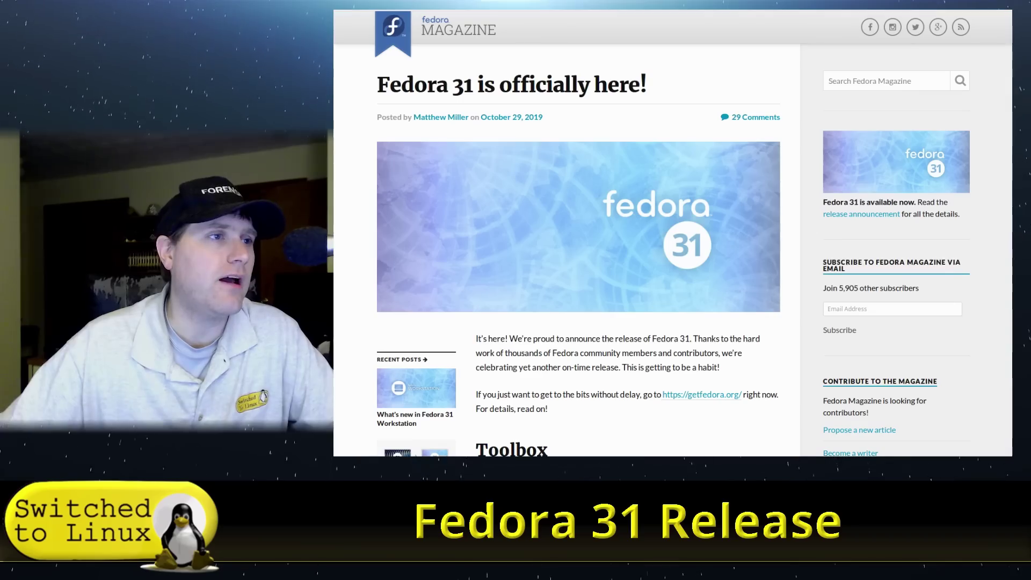
scroll(665, 168, "down", 3)
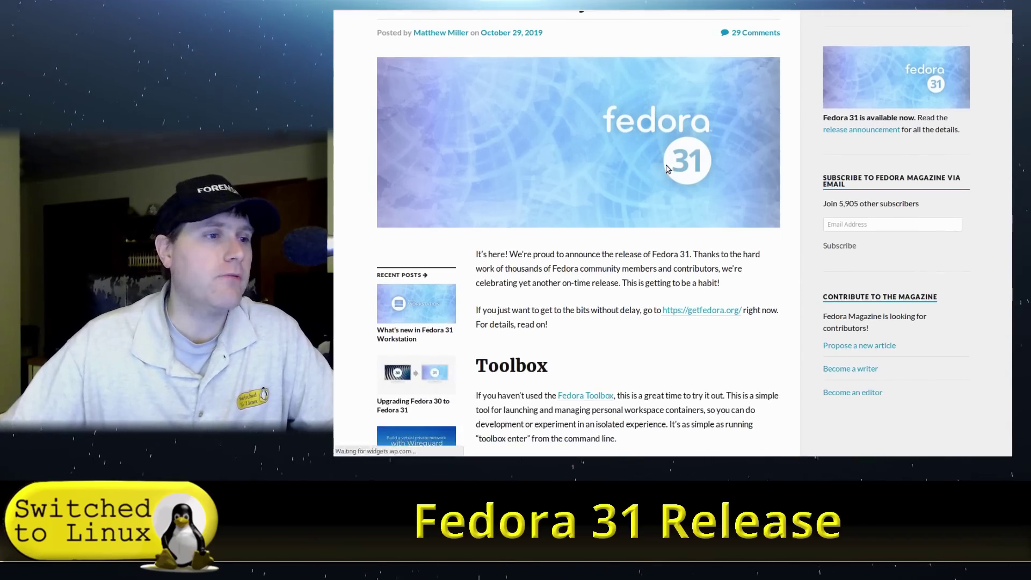
scroll(666, 168, "down", 4)
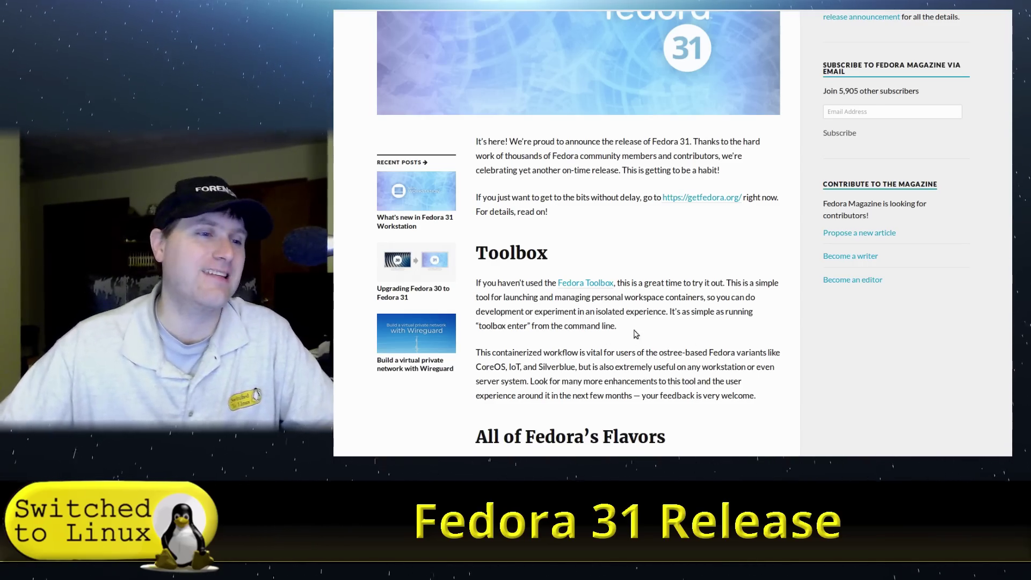
scroll(590, 376, "down", 5)
scroll(608, 363, "down", 5)
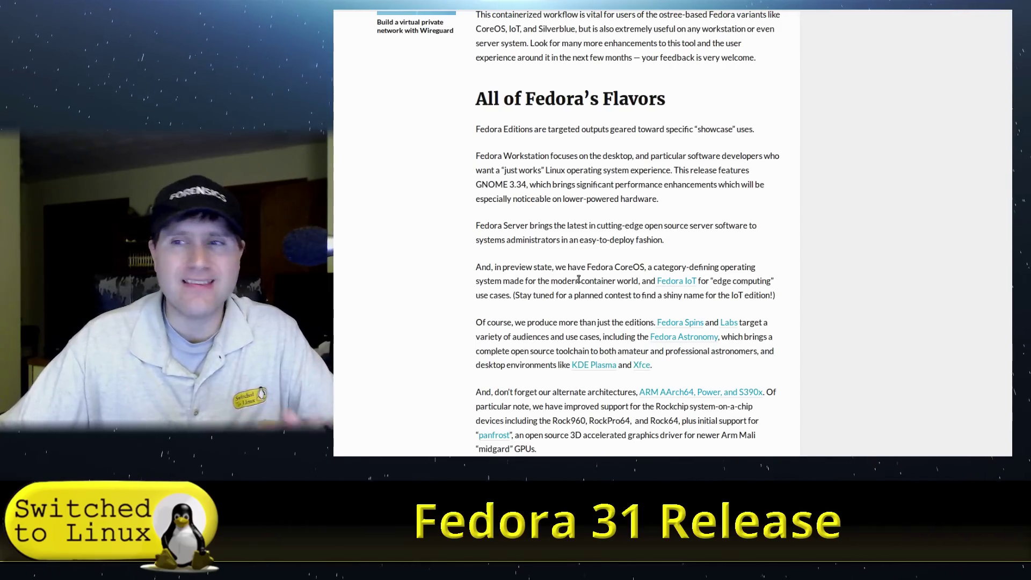
scroll(661, 293, "down", 5)
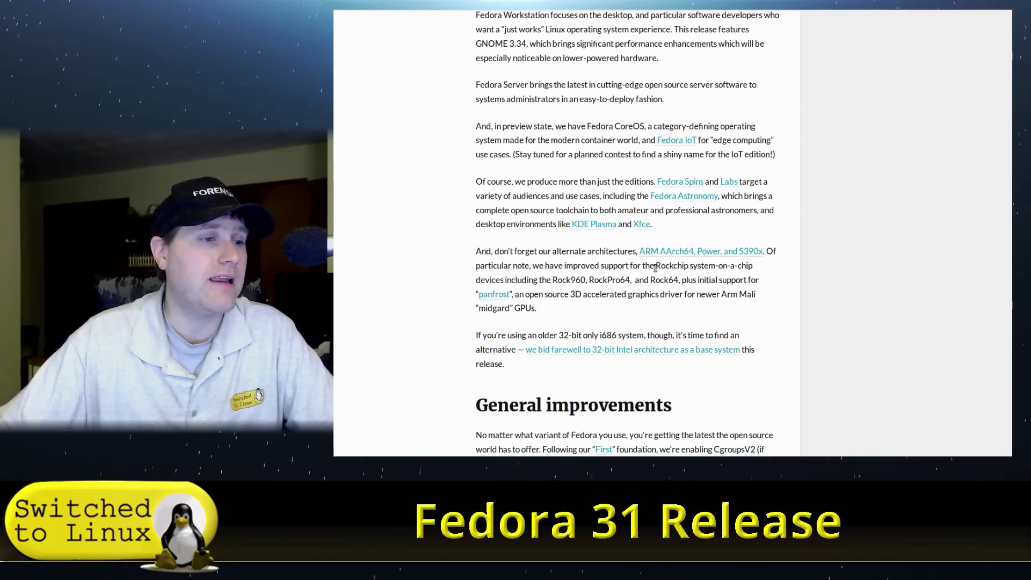
scroll(655, 267, "down", 3)
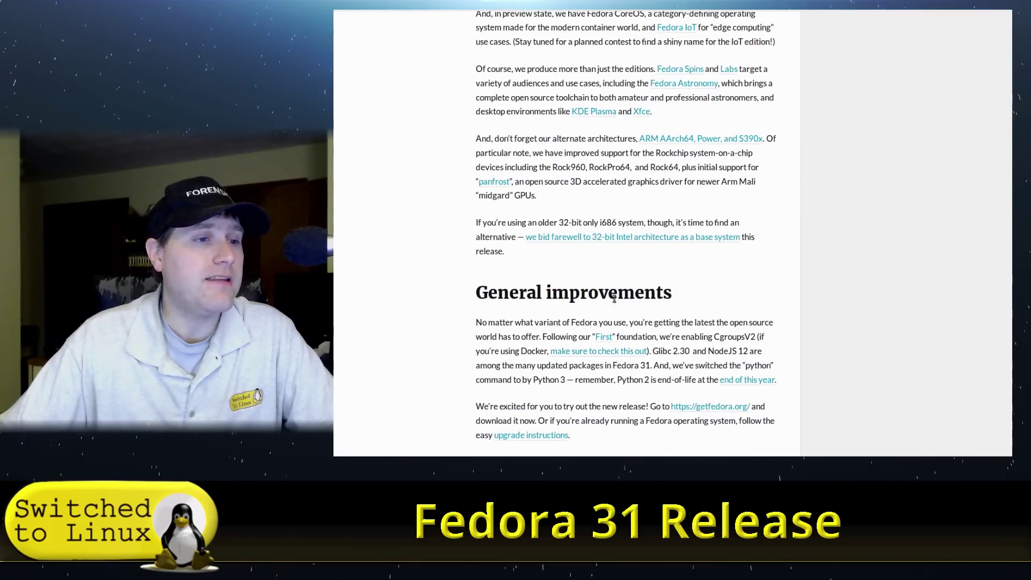
scroll(614, 299, "down", 2)
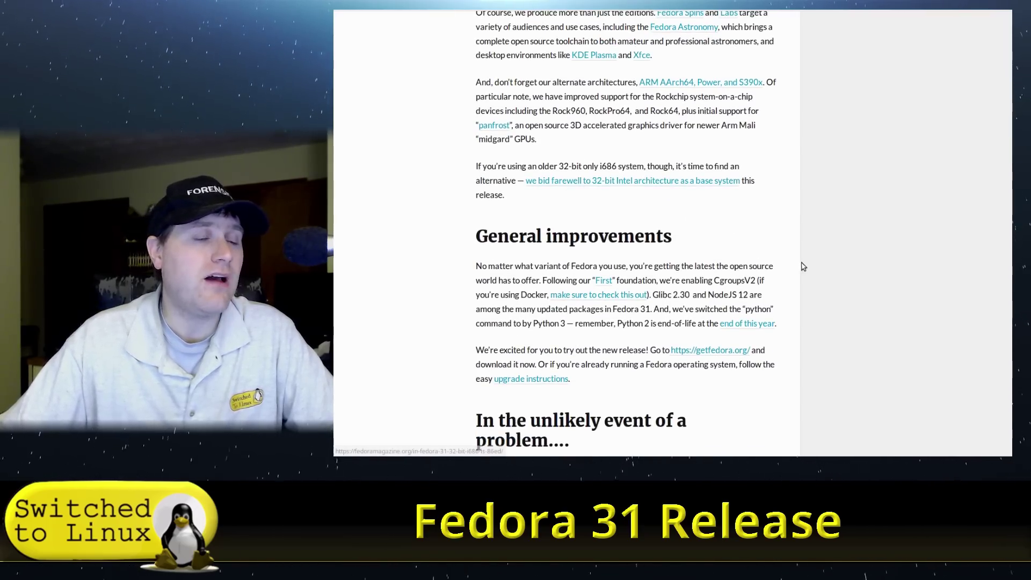
scroll(470, 279, "down", 3)
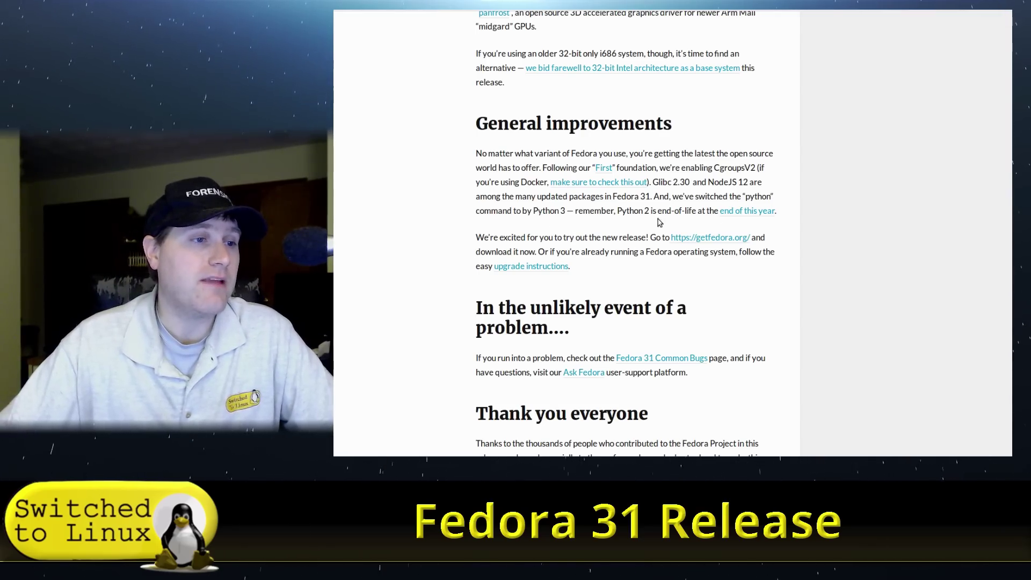
scroll(753, 239, "down", 5)
scroll(755, 240, "up", 5)
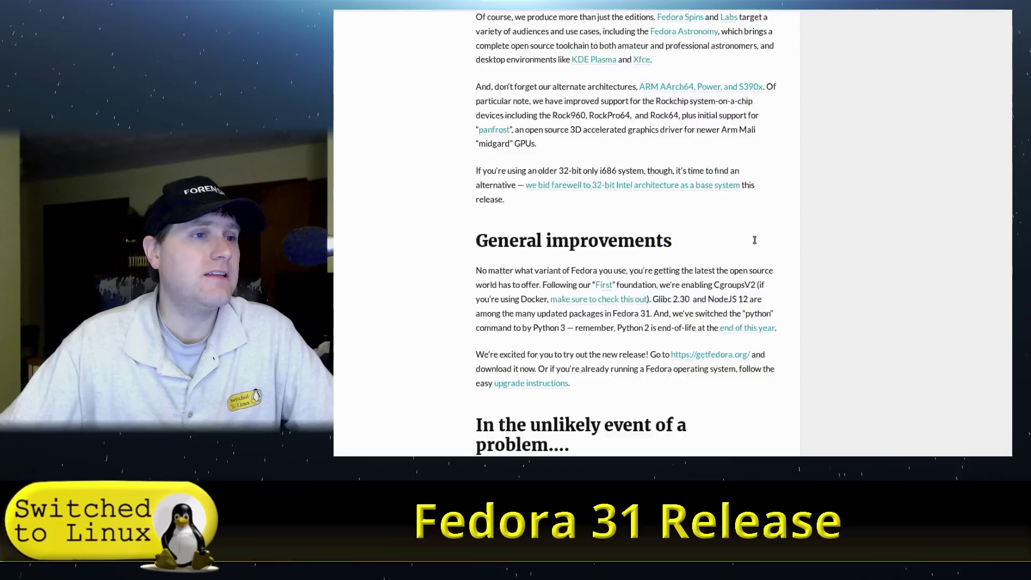
scroll(755, 240, "up", 9)
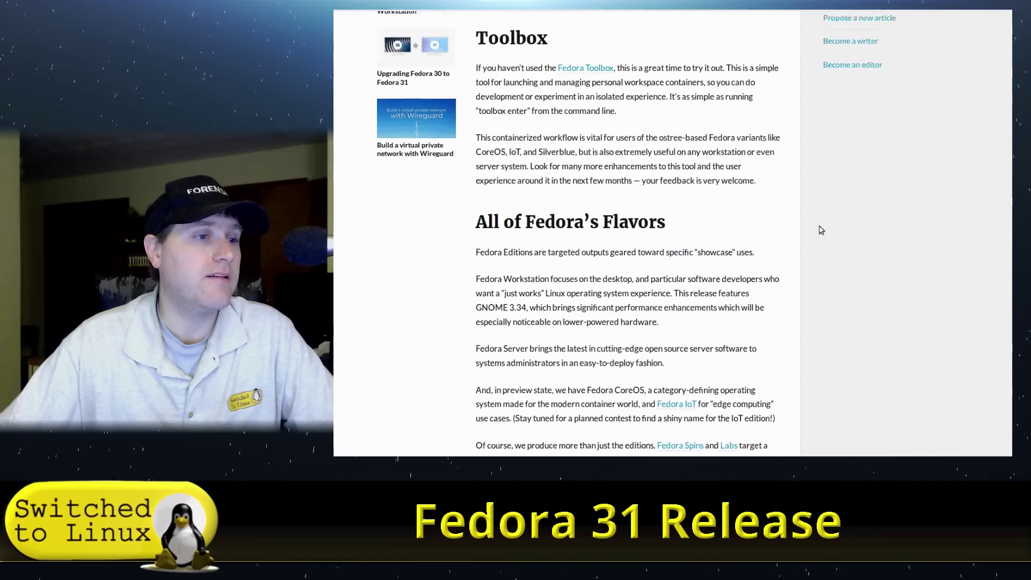
scroll(822, 230, "down", 1)
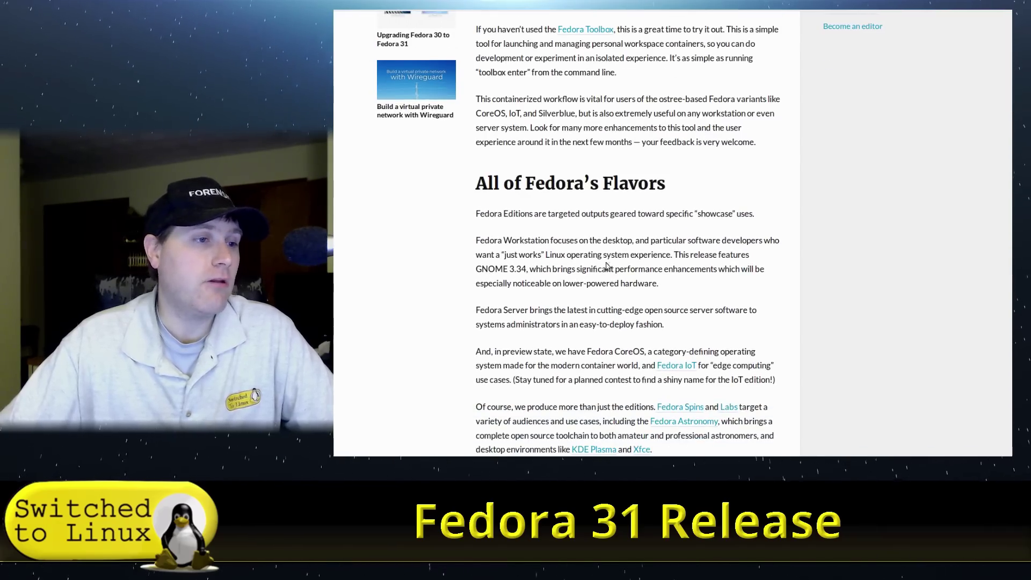
scroll(706, 185, "up", 1)
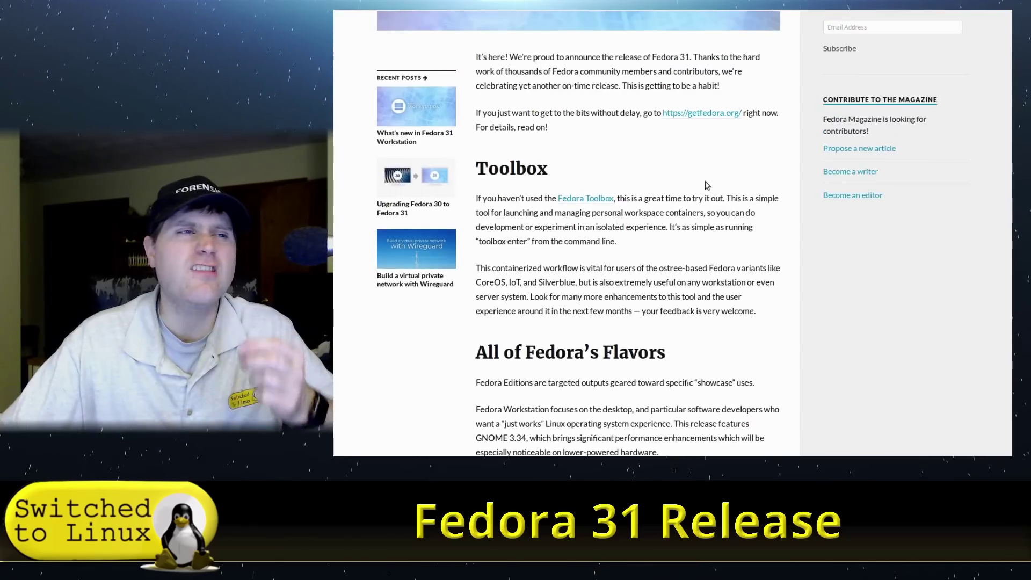
scroll(706, 185, "up", 5)
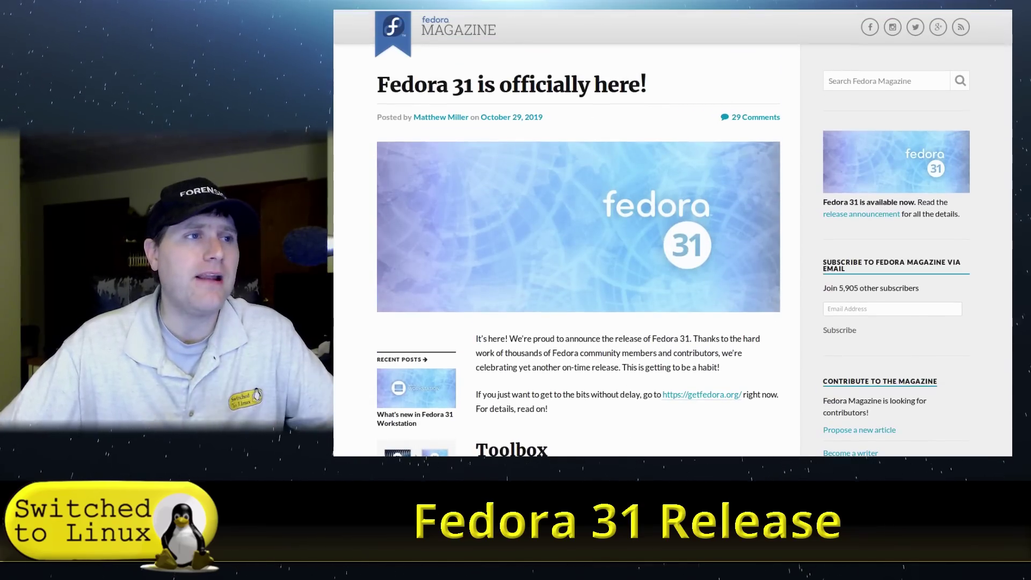
Step: Return to the getfedora.org home page and open the Fedora Workstation download page
key("ctrl+Tab")
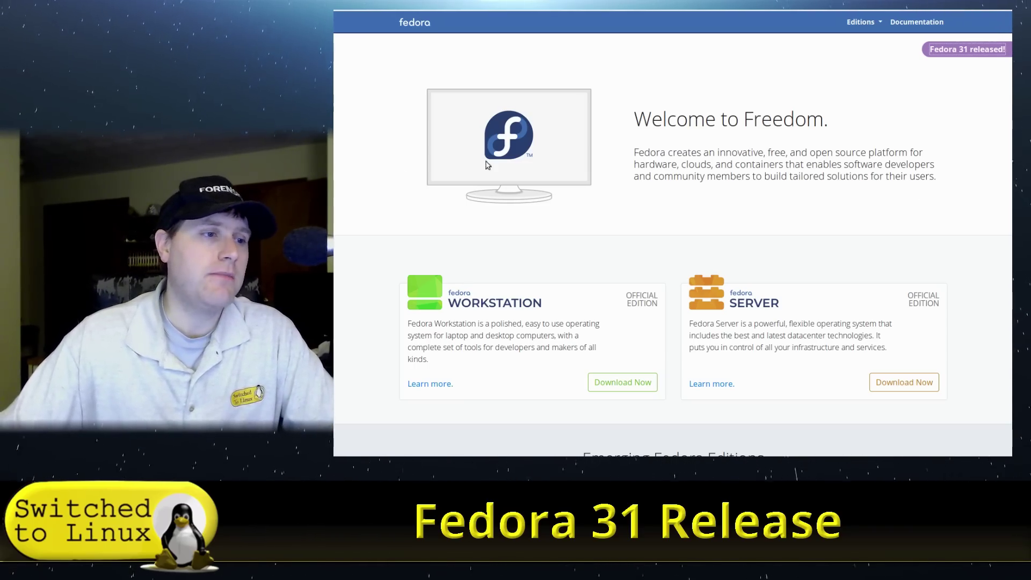
scroll(583, 326, "down", 1)
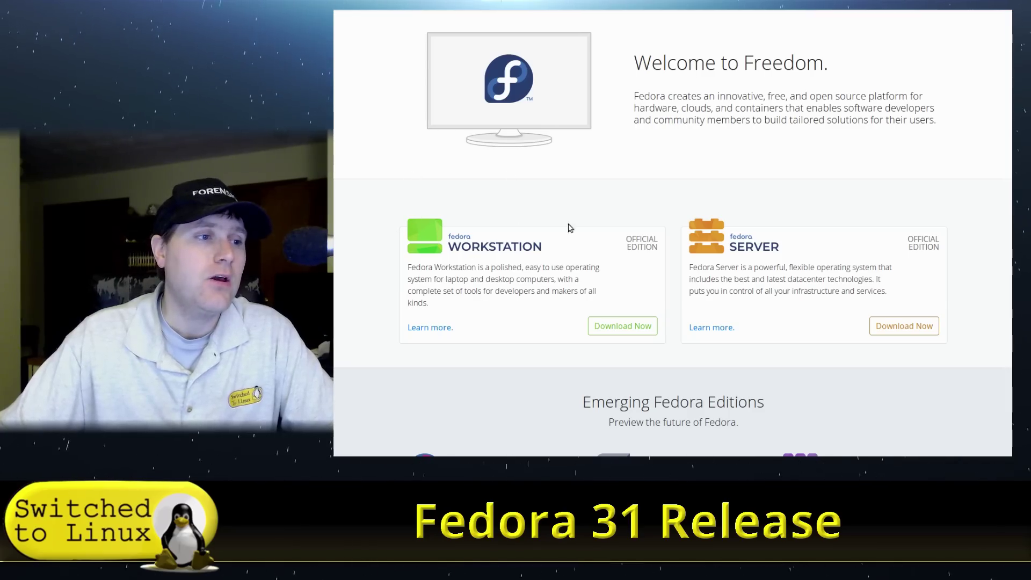
left_click(632, 323)
Step: Highlight the Fedora Media Writer sentence, switch windows away and back, then clear the selection
scroll(664, 95, "down", 2)
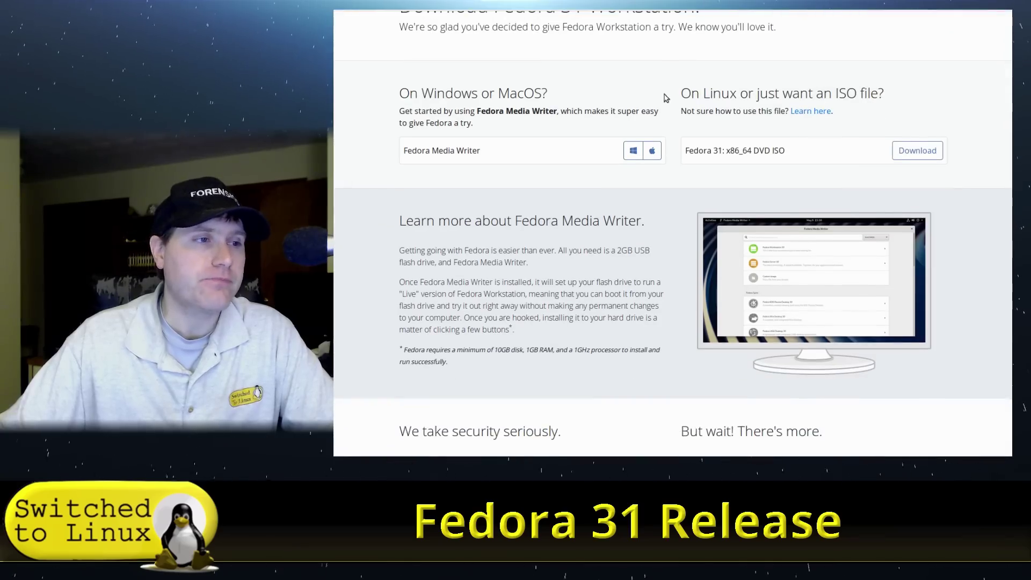
scroll(665, 96, "up", 2)
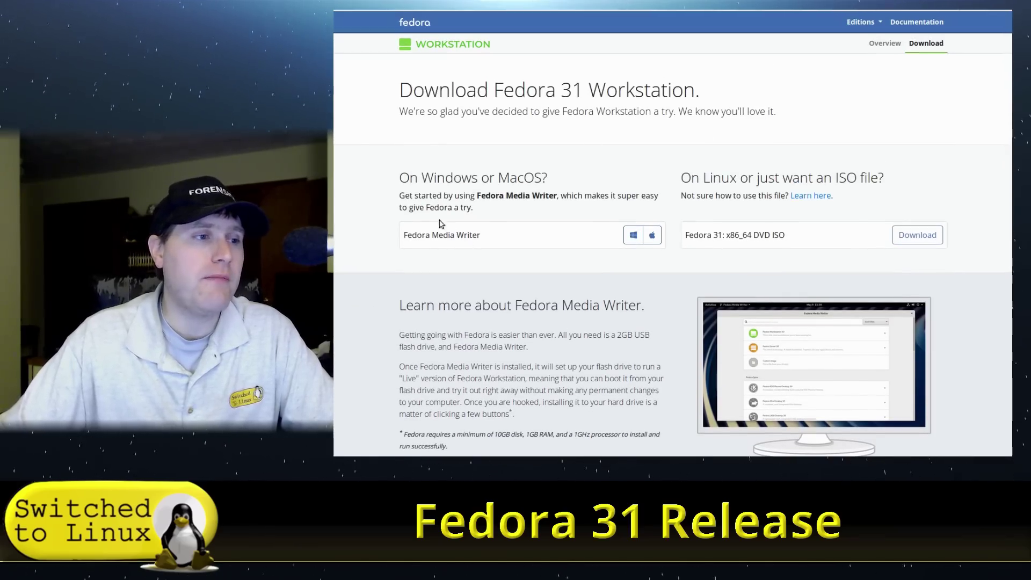
left_click_drag(425, 196, 643, 208)
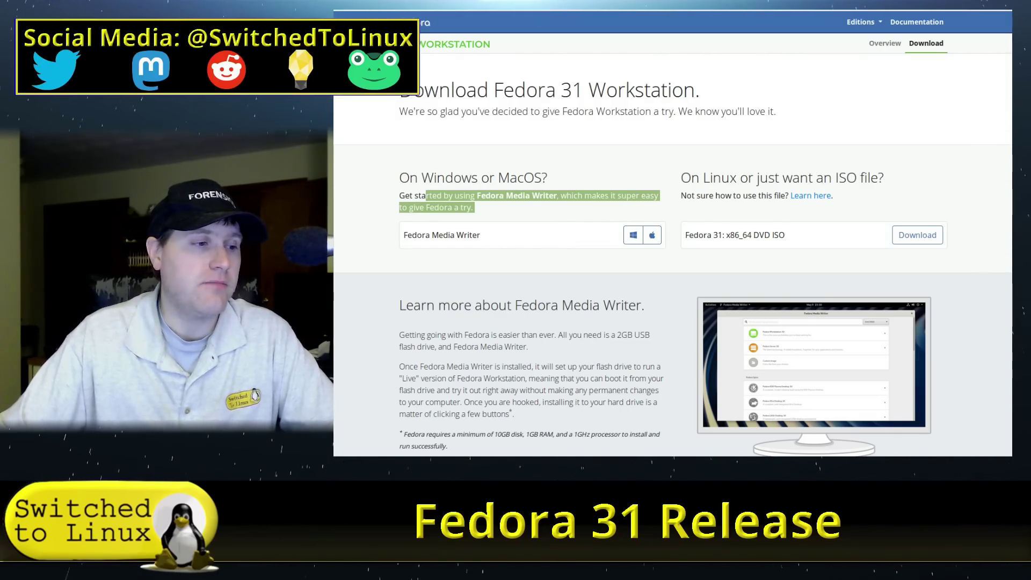
key("alt+Tab")
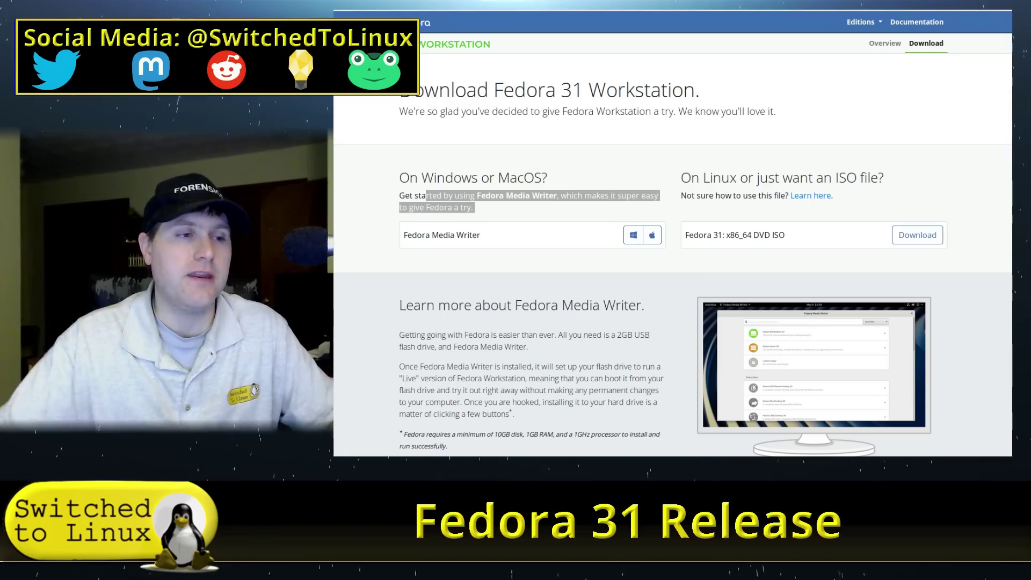
key("alt+Tab")
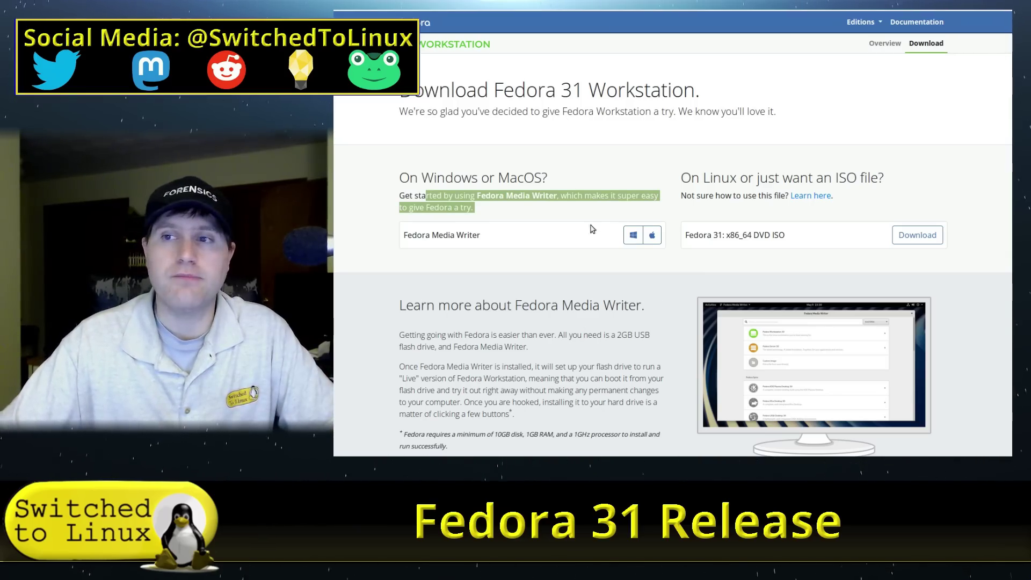
left_click(652, 272)
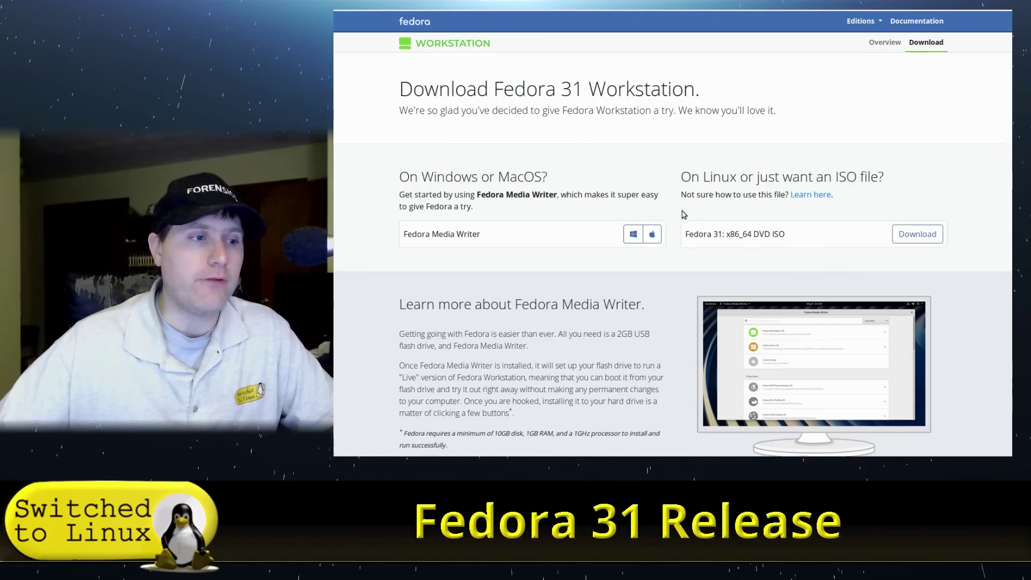
scroll(853, 271, "down", 3)
scroll(753, 170, "up", 3)
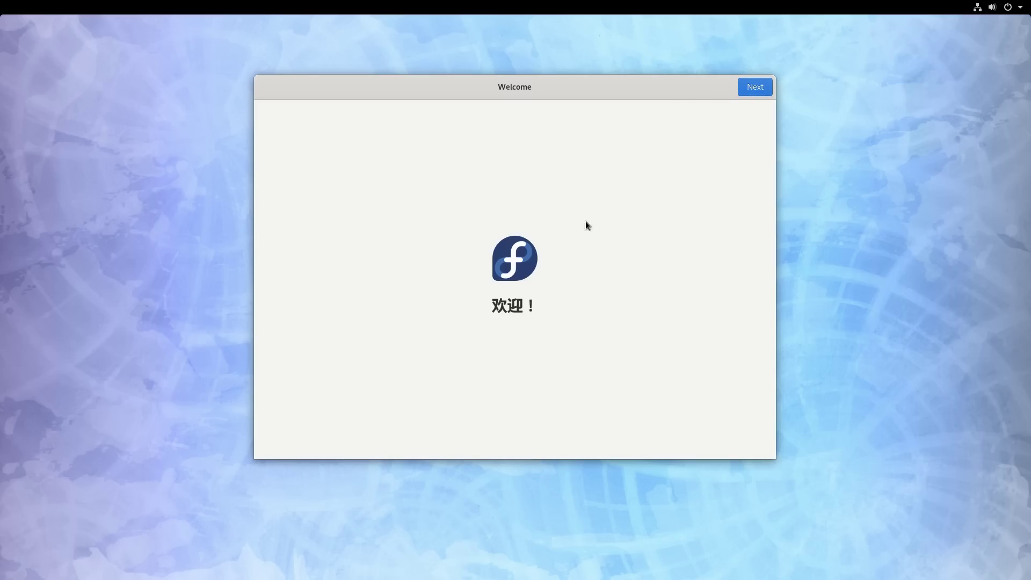
Step: Go past Welcome, switch off Location Services on the Privacy page, and continue to online accounts
left_click(751, 93)
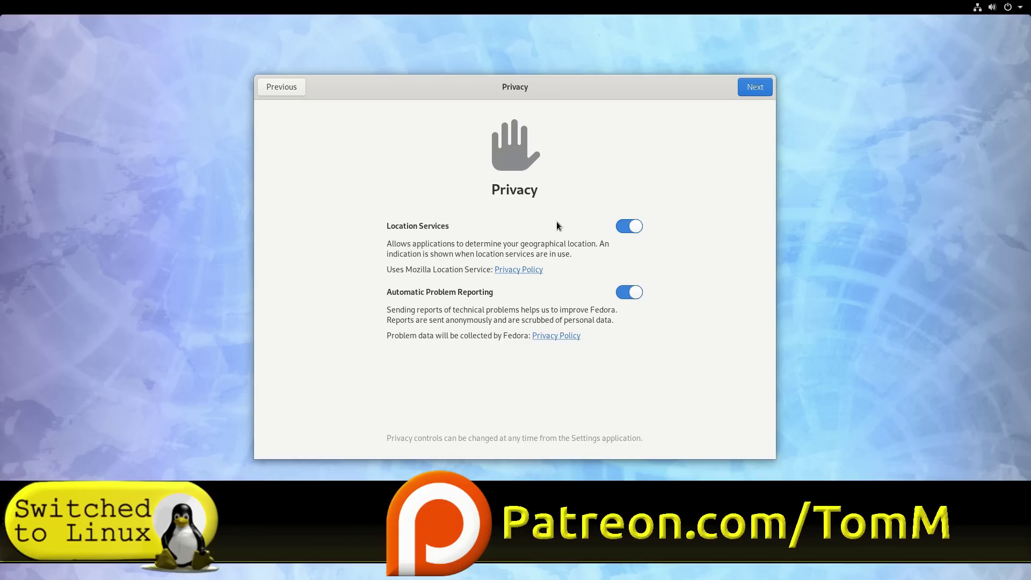
left_click(633, 225)
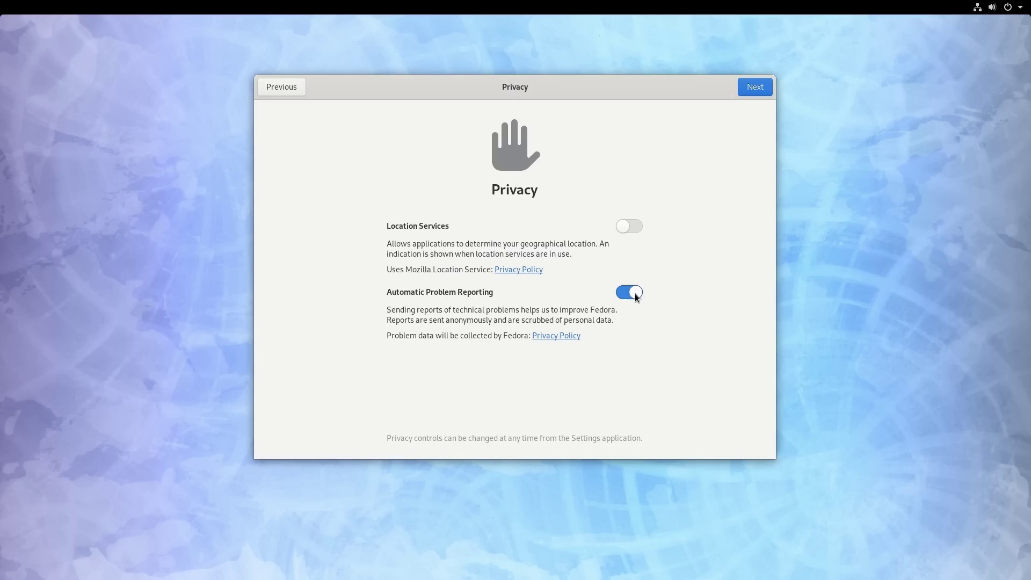
left_click(754, 89)
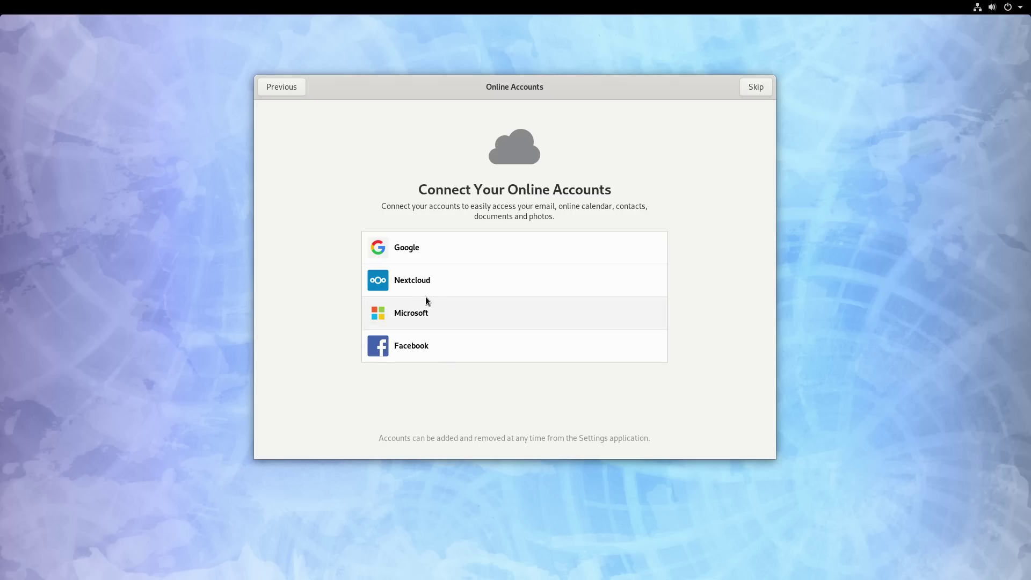
left_click(413, 282)
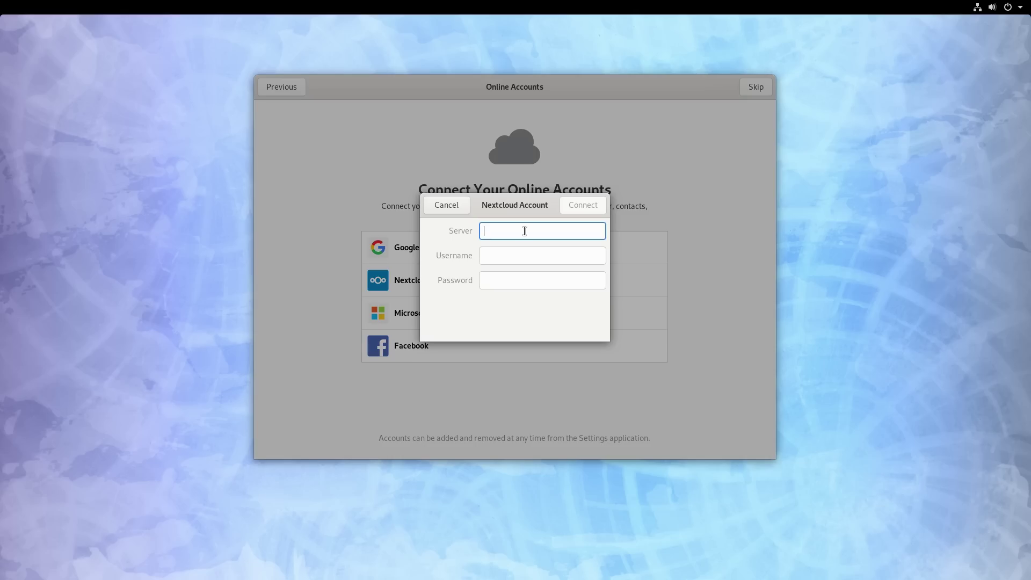
left_click(526, 257)
left_click(520, 280)
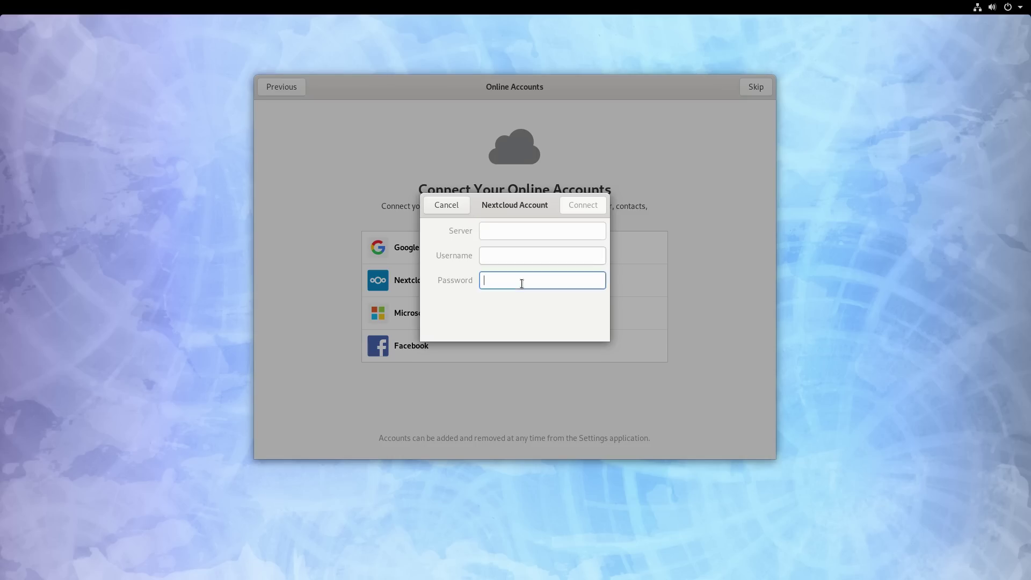
left_click(446, 206)
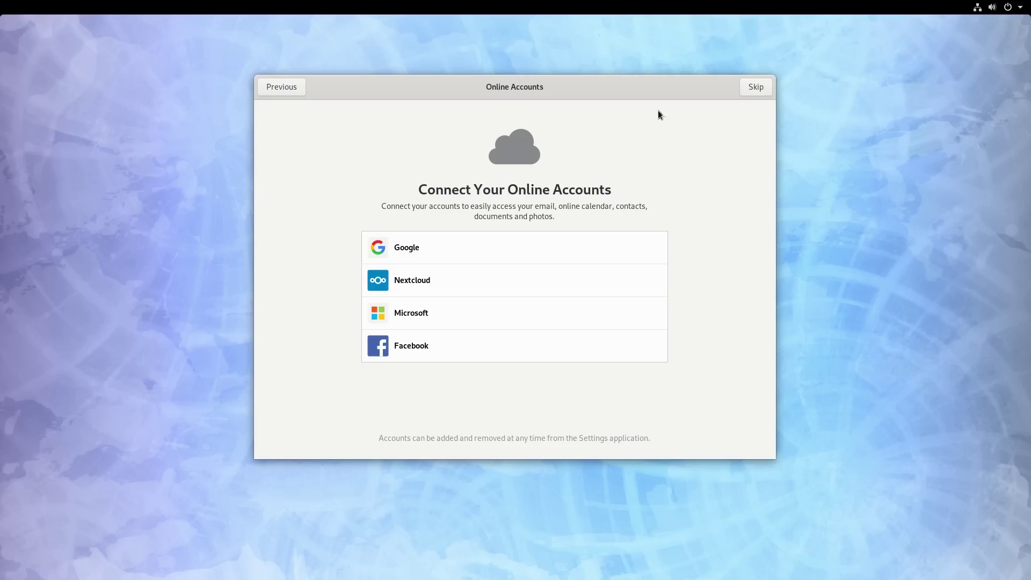
left_click(755, 86)
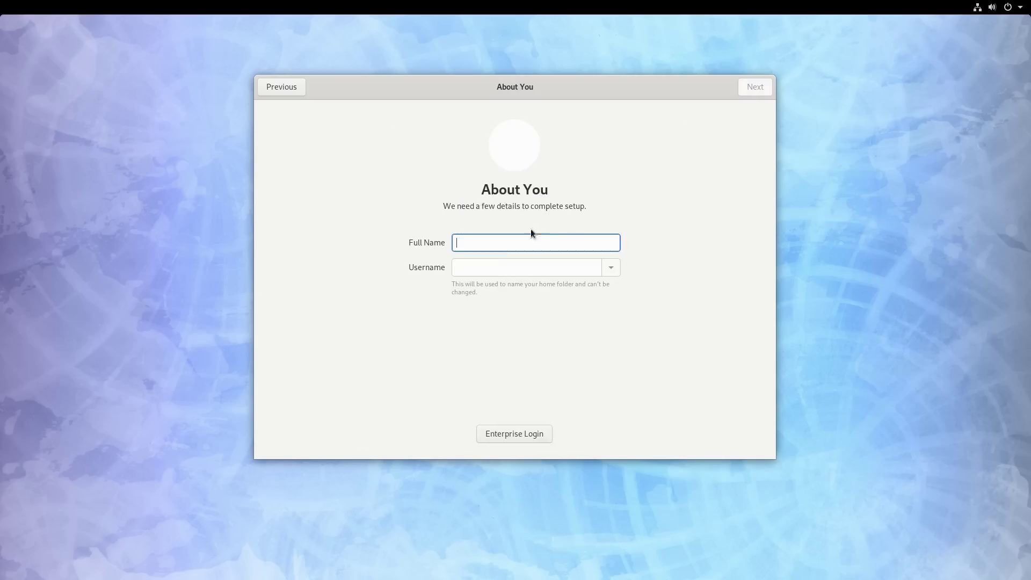
type("STL")
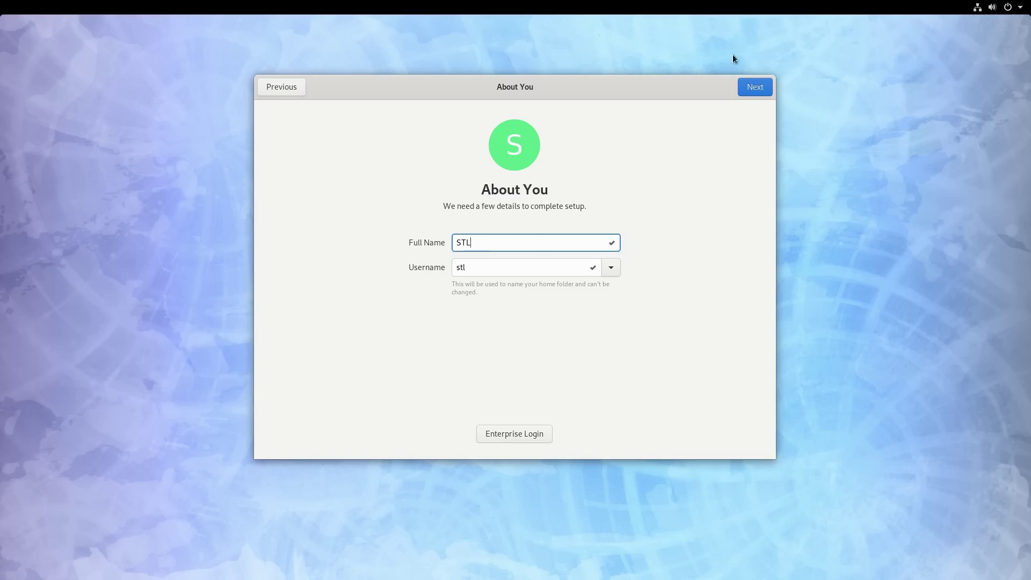
left_click(755, 87)
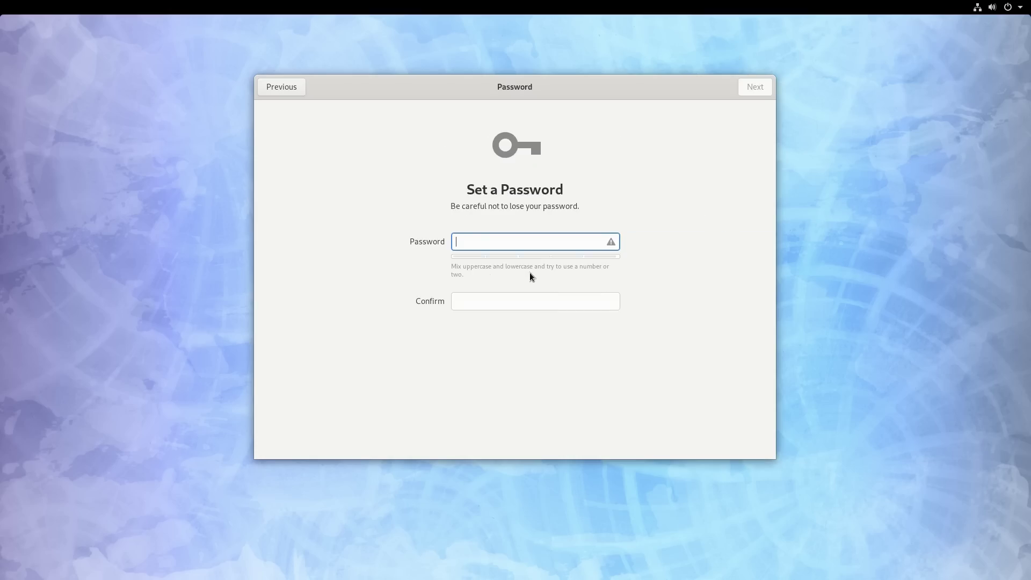
Step: Enter the new account password, confirm it, and continue to the final setup step
type("123")
left_click(494, 304)
type("123")
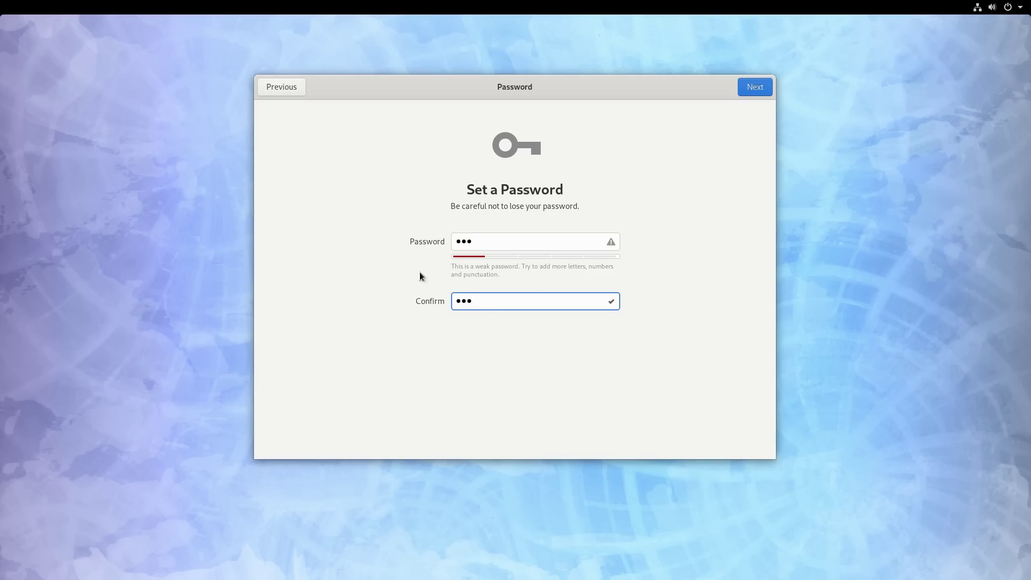
left_click(753, 93)
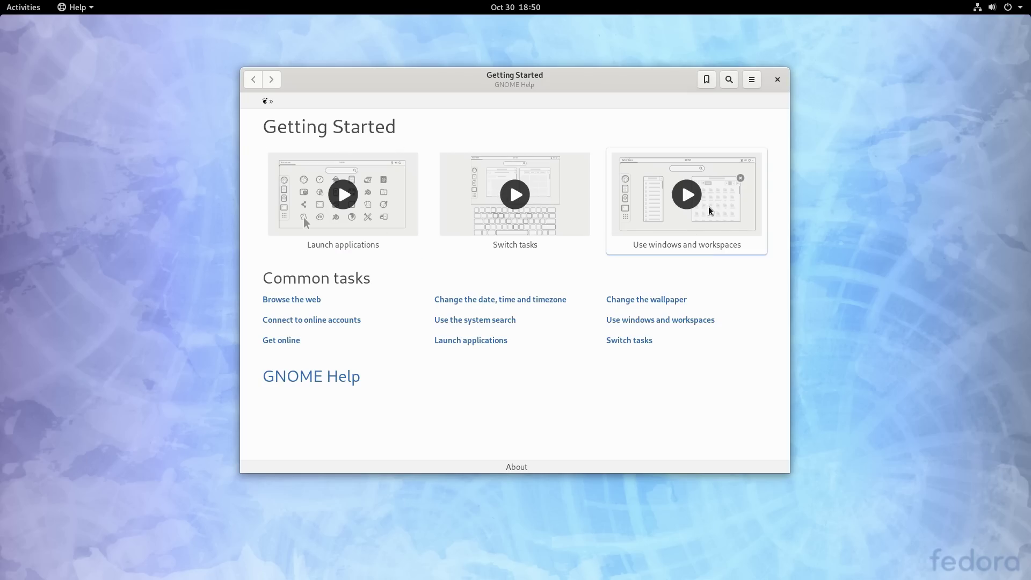
key("super")
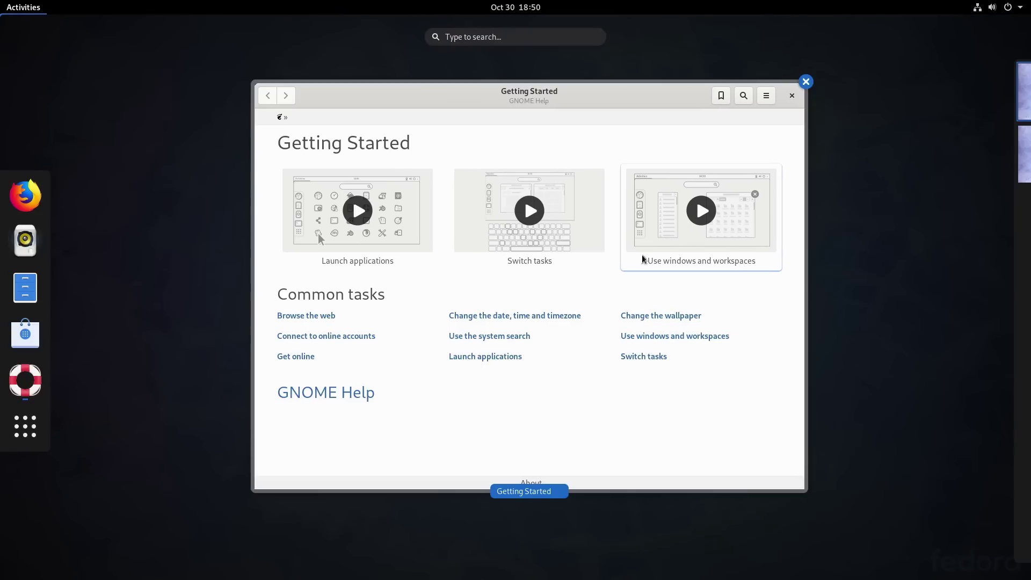
left_click(714, 231)
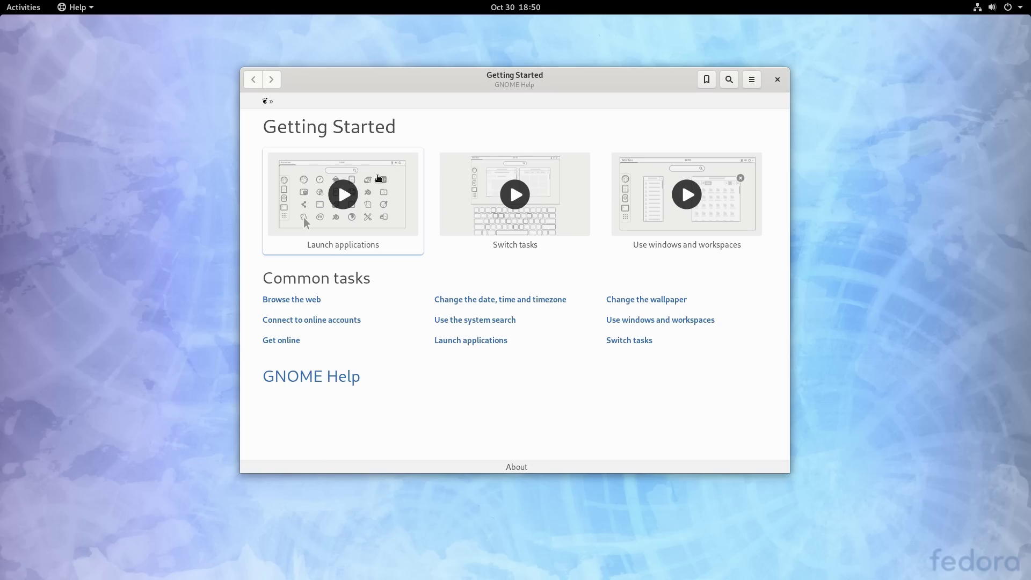
key("ctrl+alt+Down")
key("ctrl+alt+Up")
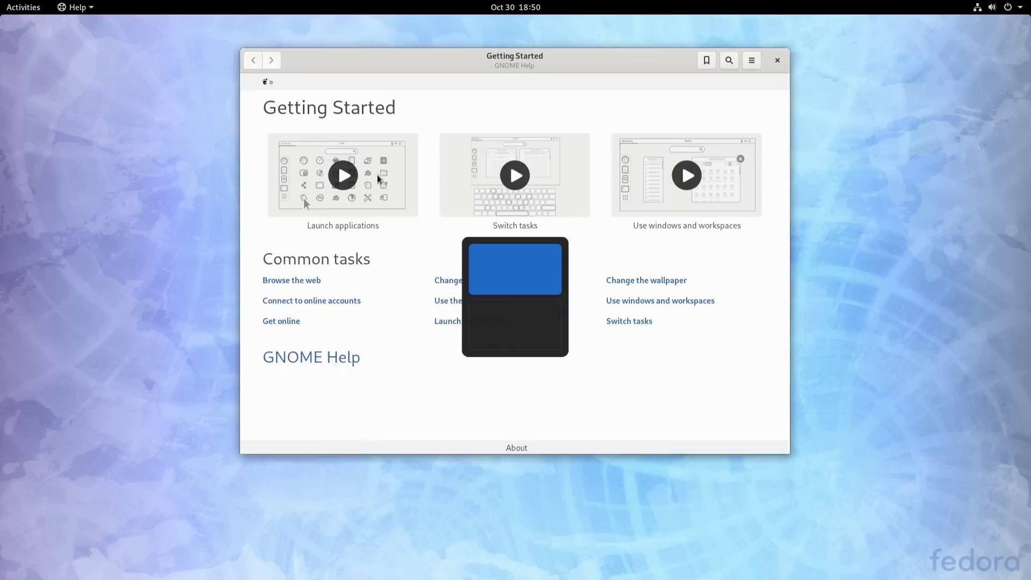
key("ctrl+alt+Down")
key("ctrl+alt+Up")
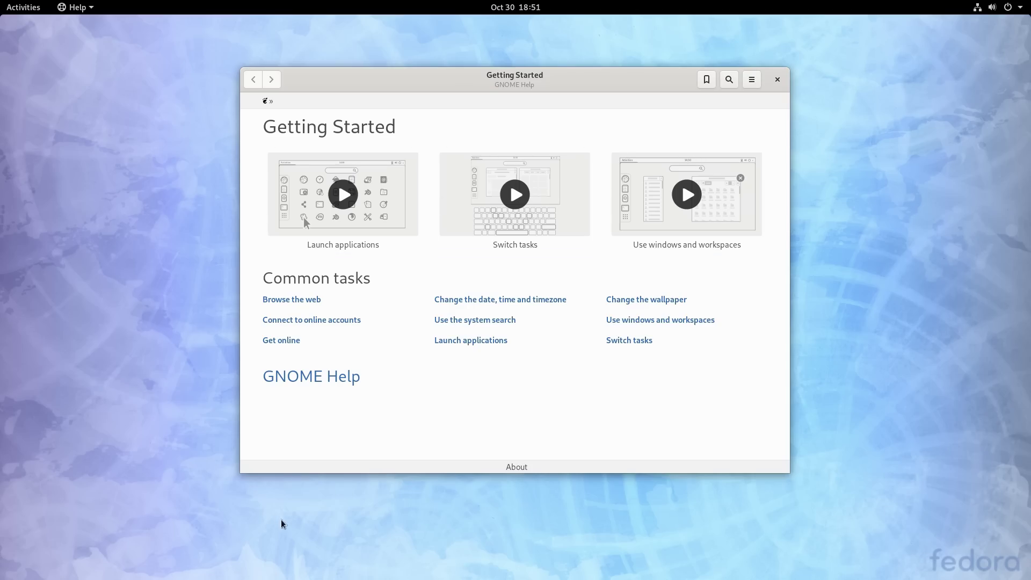
Step: Close Help, open Settings and view the About details, selecting the GNOME version number
left_click(778, 79)
left_click(991, 8)
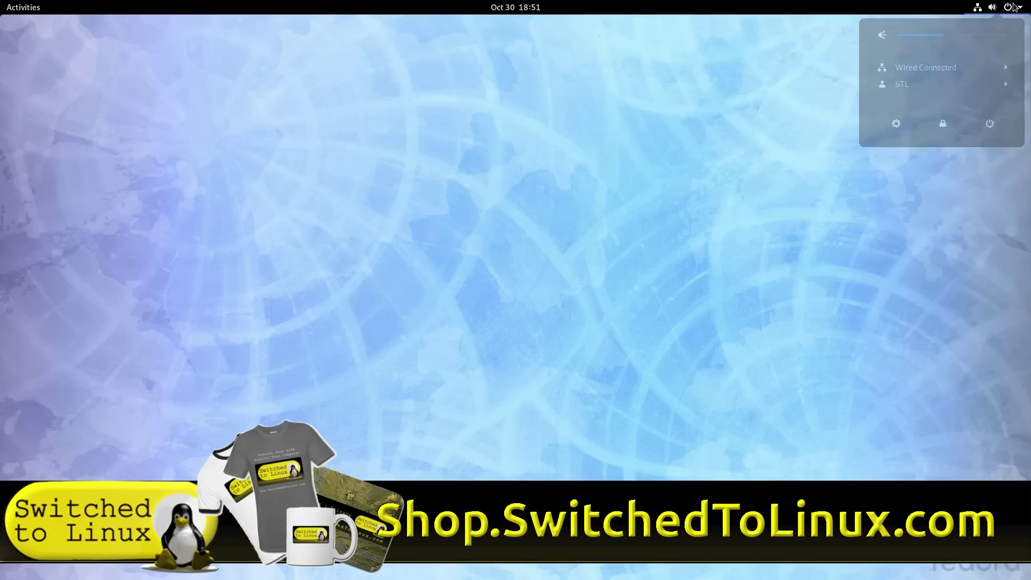
left_click(896, 127)
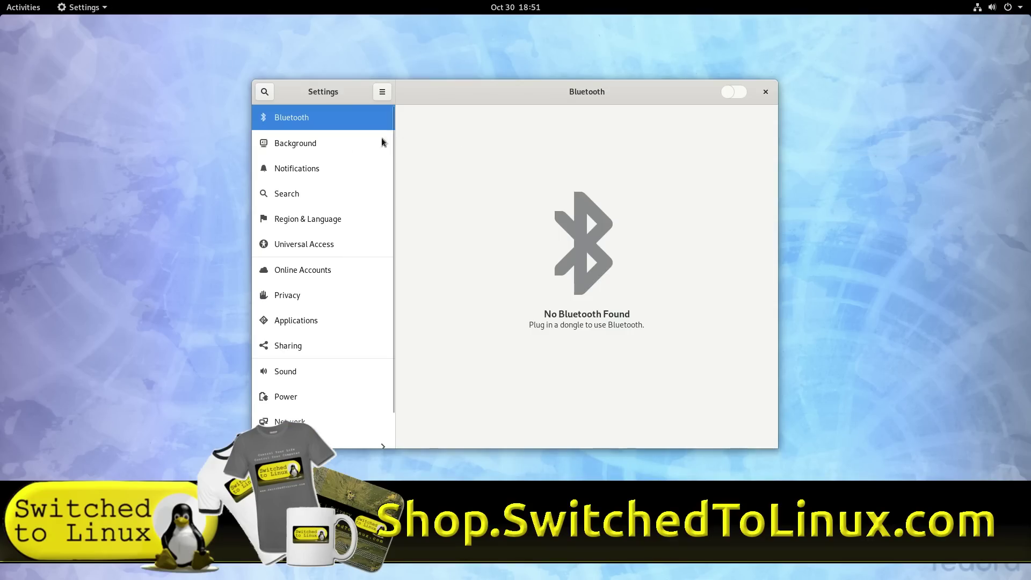
scroll(316, 337, "down", 2)
left_click(354, 435)
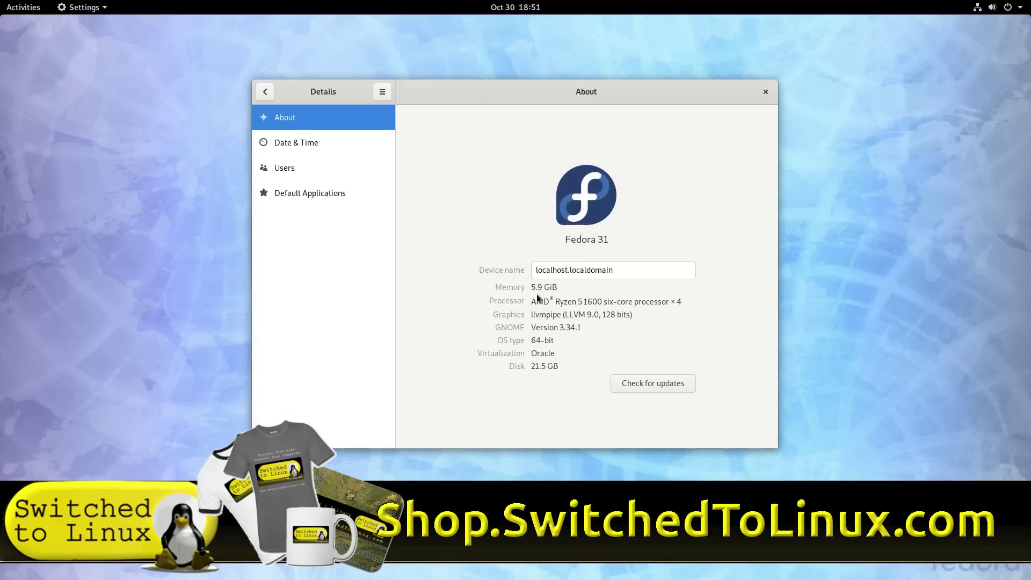
left_click_drag(549, 327, 609, 323)
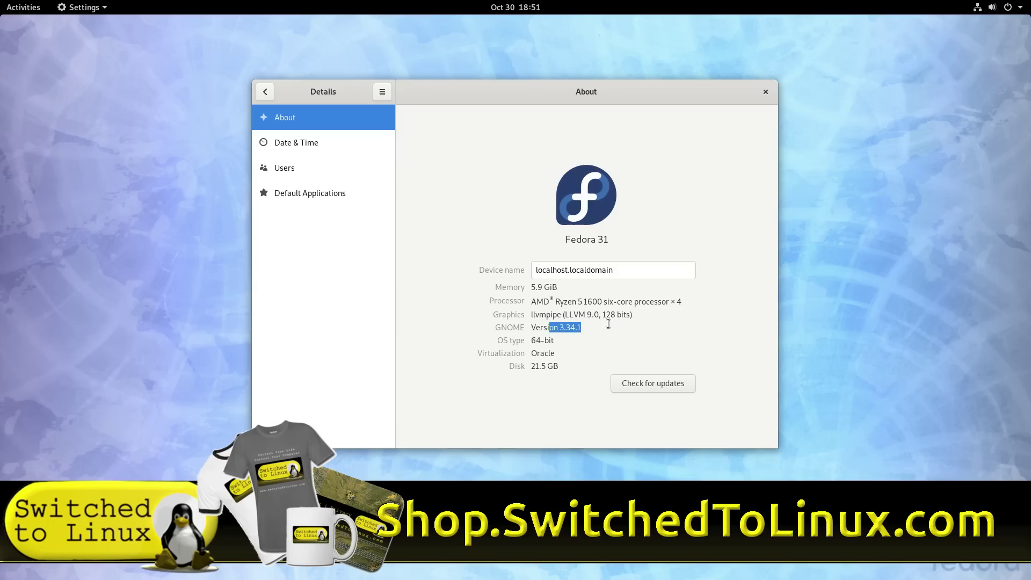
Step: Return to the settings list, move to Background, then close Settings
left_click(265, 93)
scroll(317, 300, "down", 2)
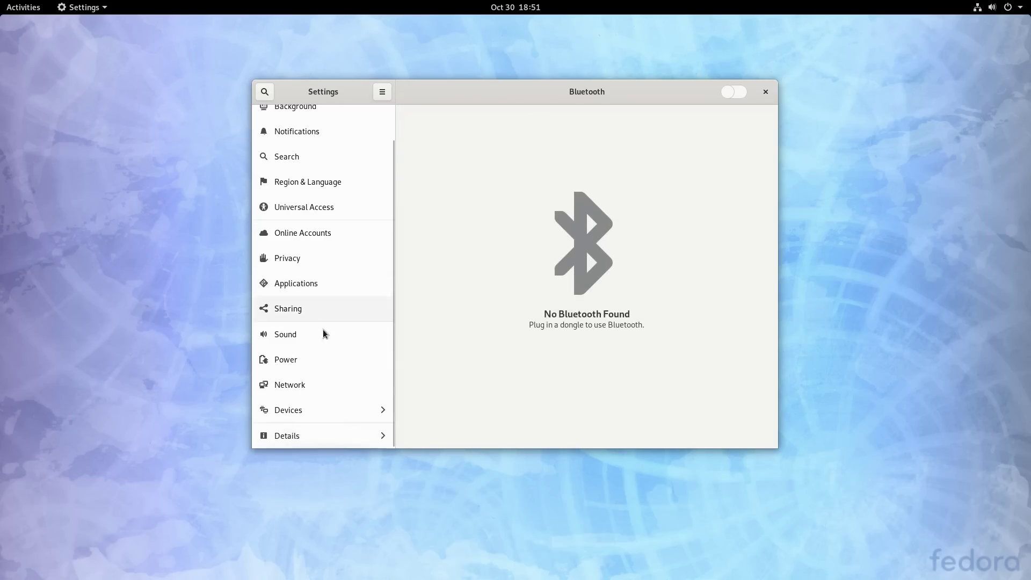
scroll(298, 241, "up", 2)
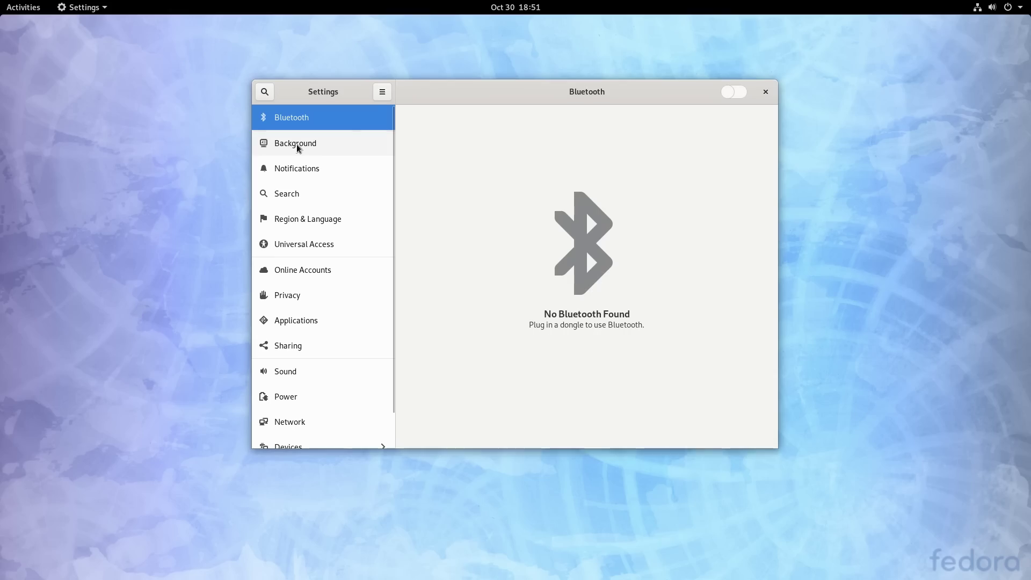
key("Down")
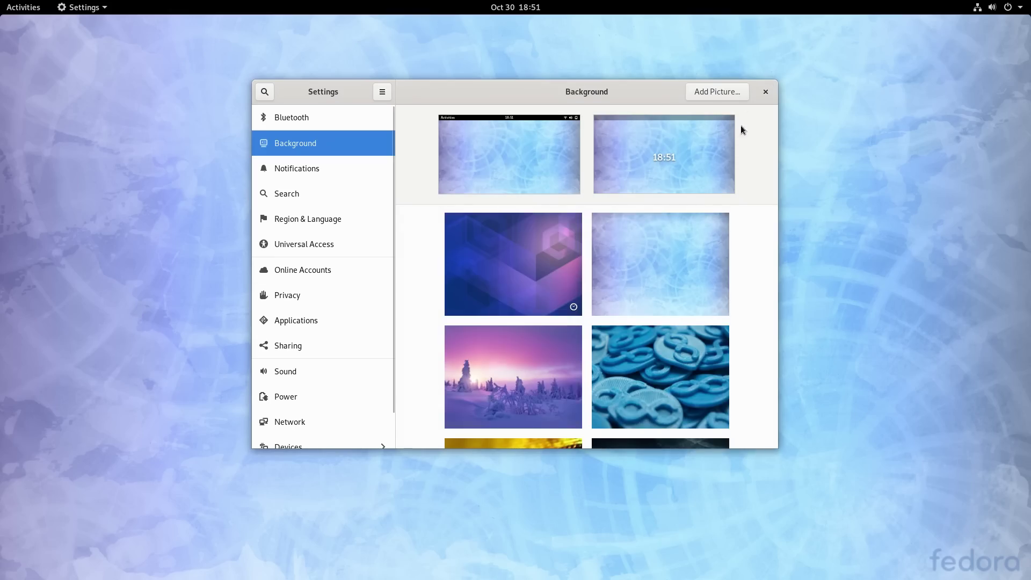
left_click(765, 92)
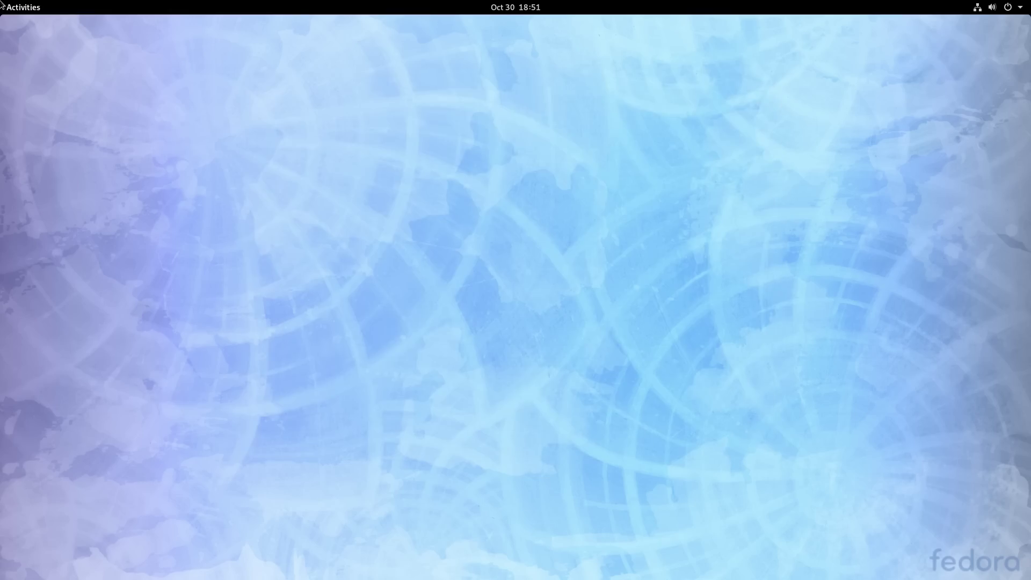
Step: Launch System Monitor from the Utilities folder of the application grid
mouse_move(1, 0)
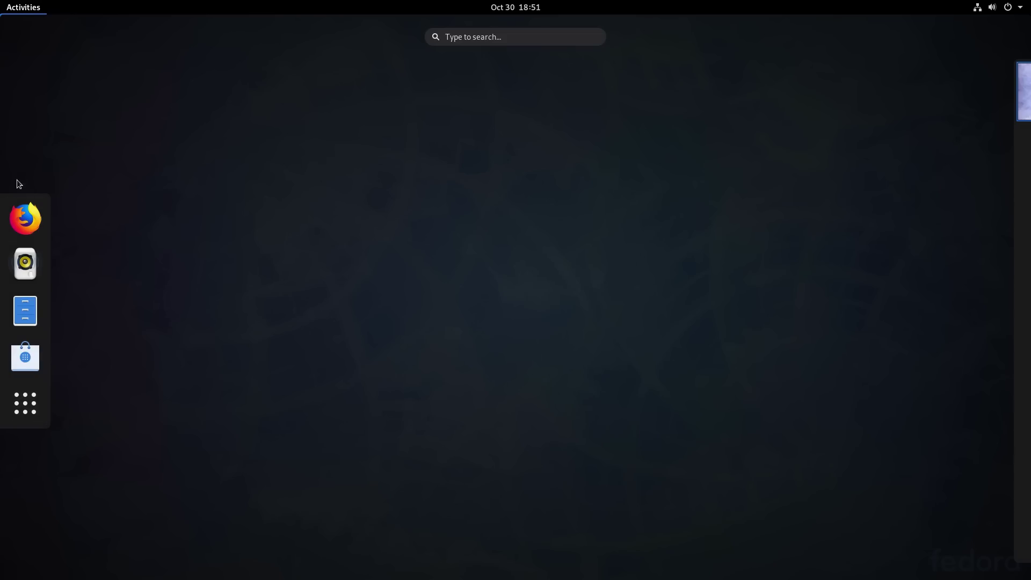
left_click(26, 403)
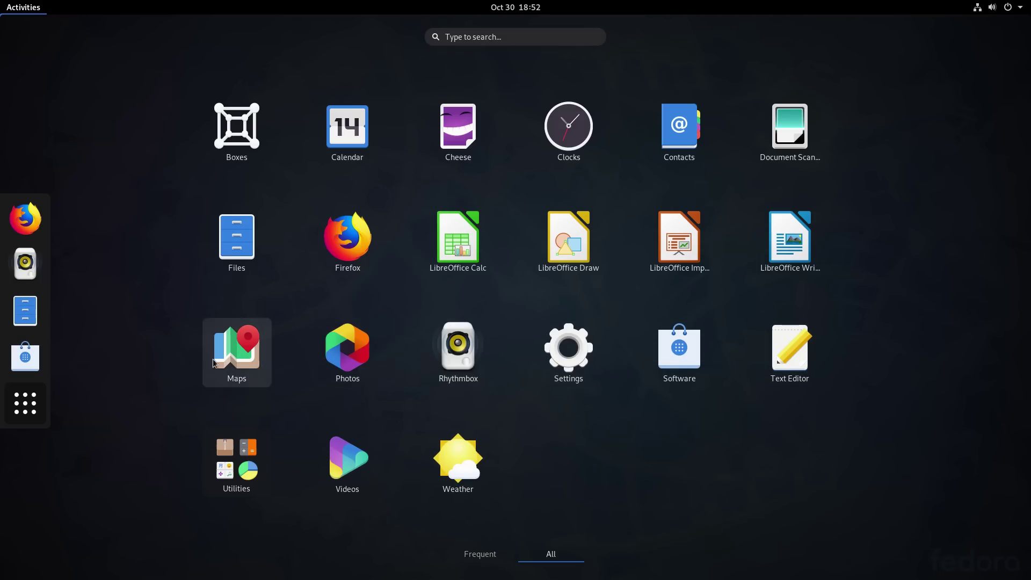
left_click(256, 463)
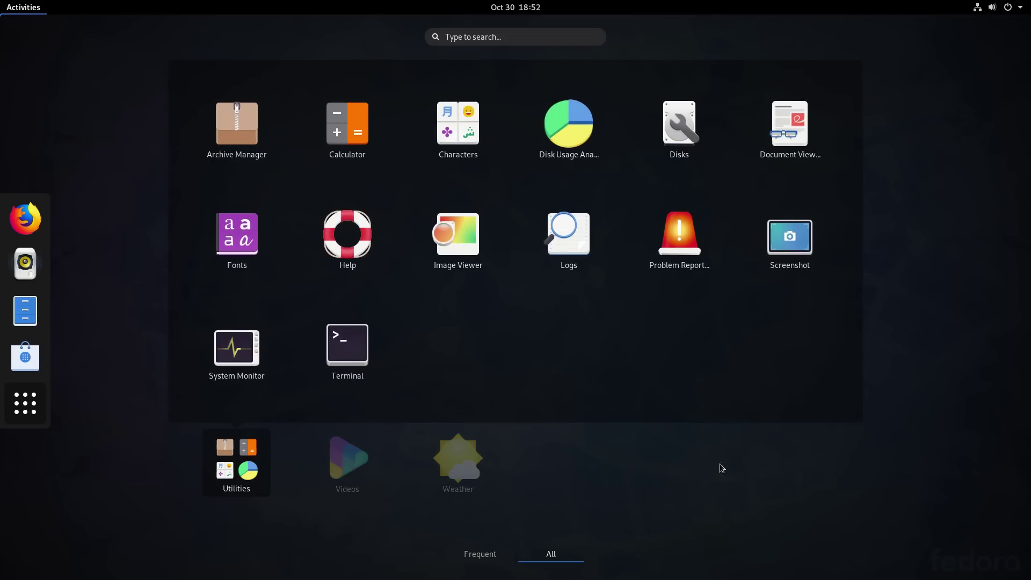
left_click(244, 352)
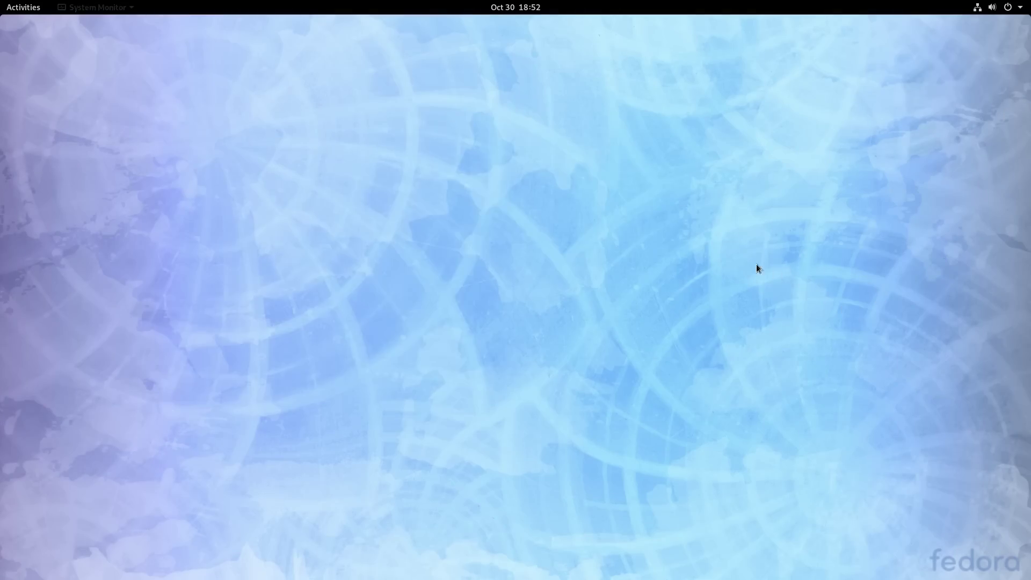
Step: Move System Monitor aside, view its CPU, memory and network graphs, then close it for Activities
left_click_drag(222, 120, 471, 156)
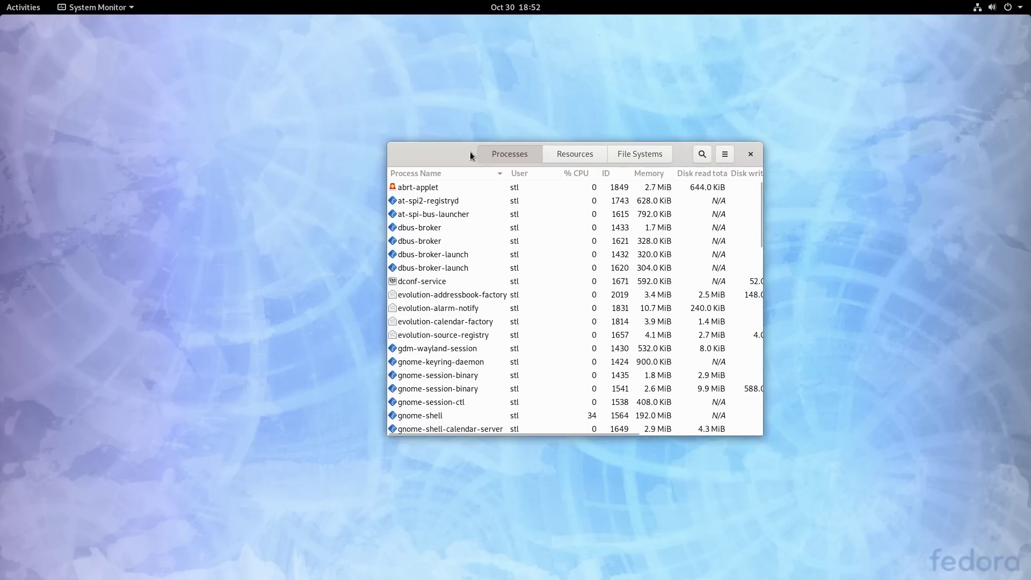
left_click(585, 157)
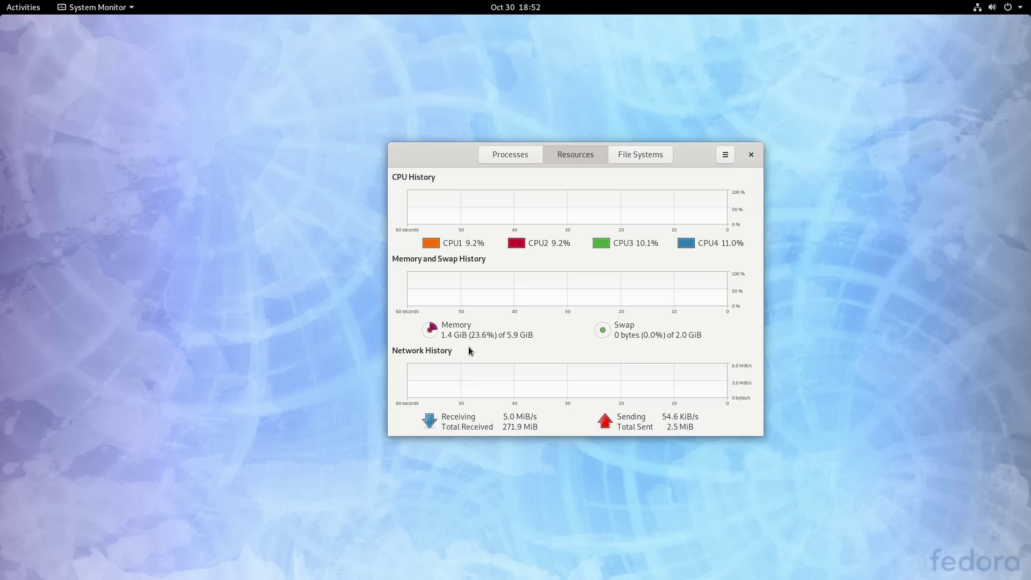
left_click(751, 155)
left_click(10, 9)
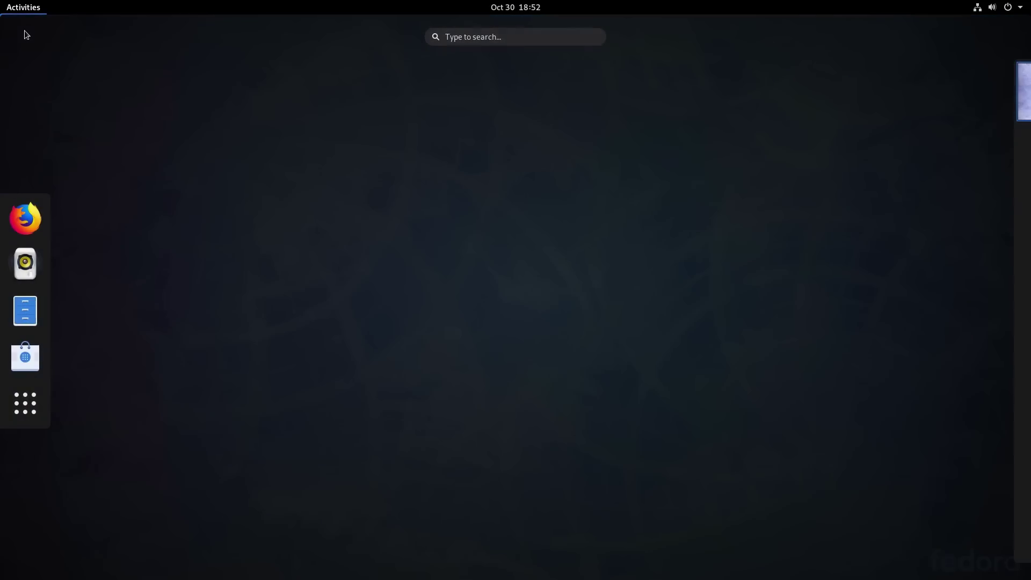
Step: Launch Software, dismiss its welcome message, enable third-party repositories, and open the updates list
left_click(25, 357)
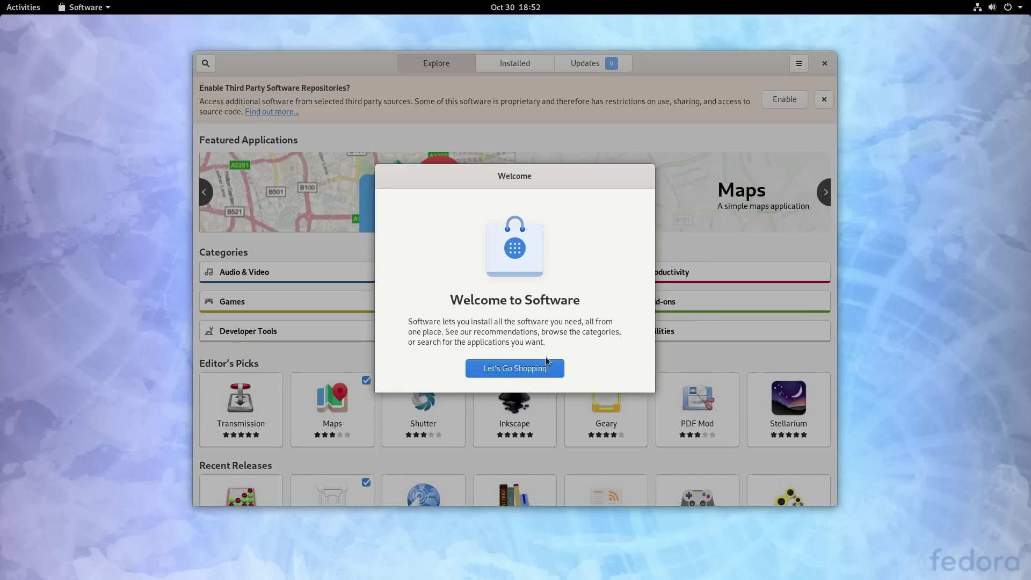
left_click(546, 367)
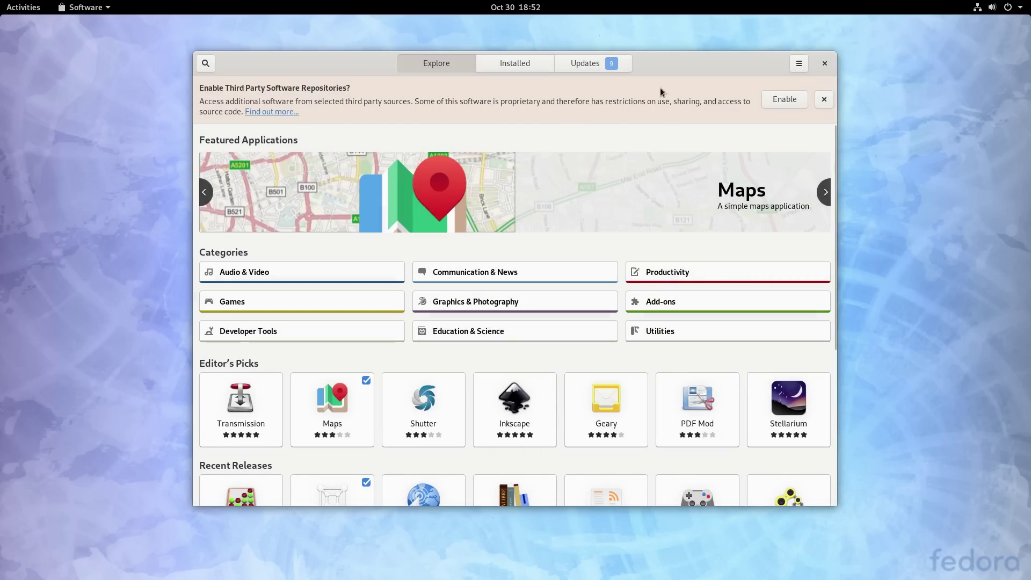
left_click_drag(674, 67, 769, 91)
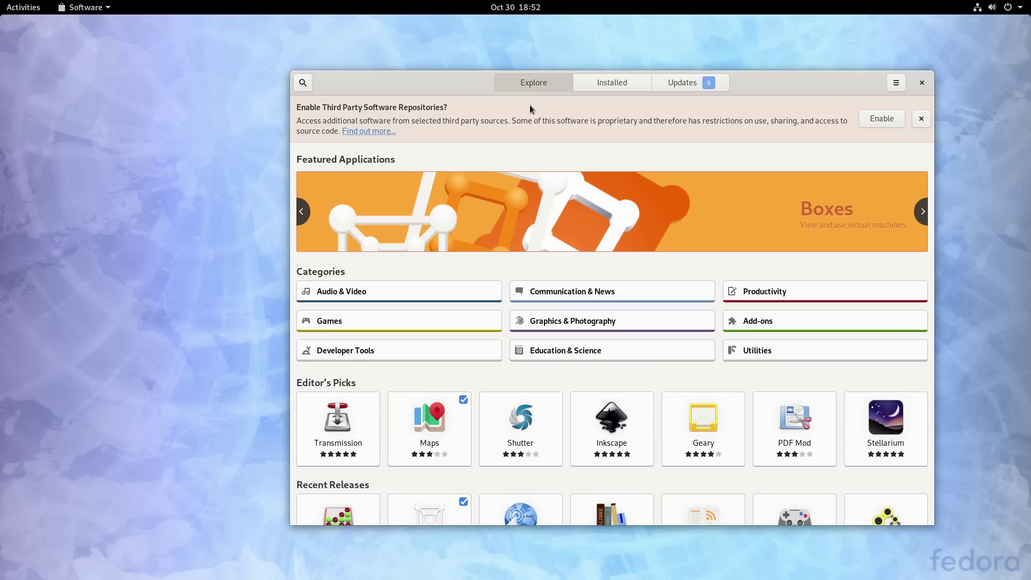
left_click(882, 118)
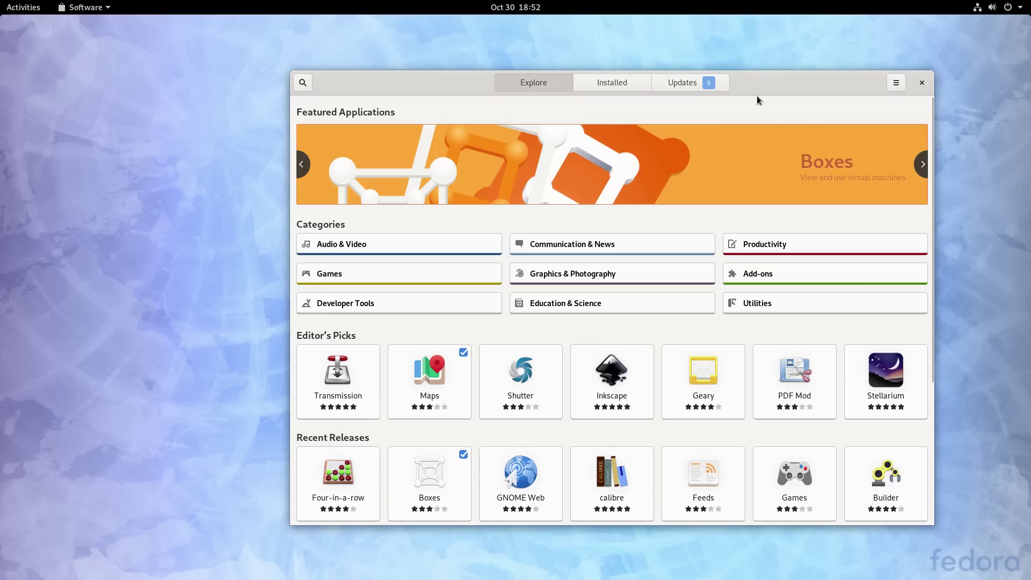
left_click(683, 82)
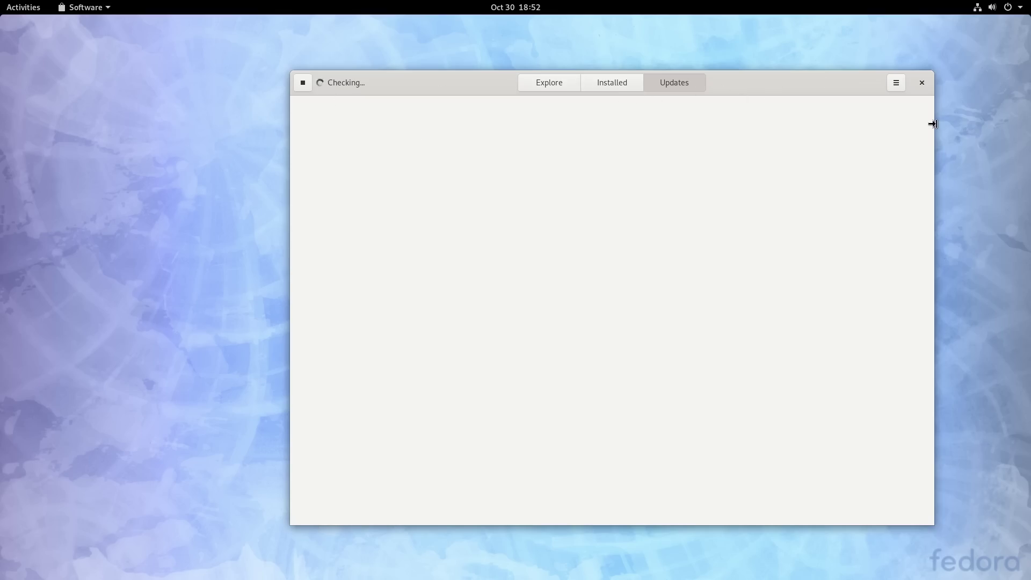
Step: Move the Software window further right and show the full application grid
left_click_drag(834, 84, 915, 87)
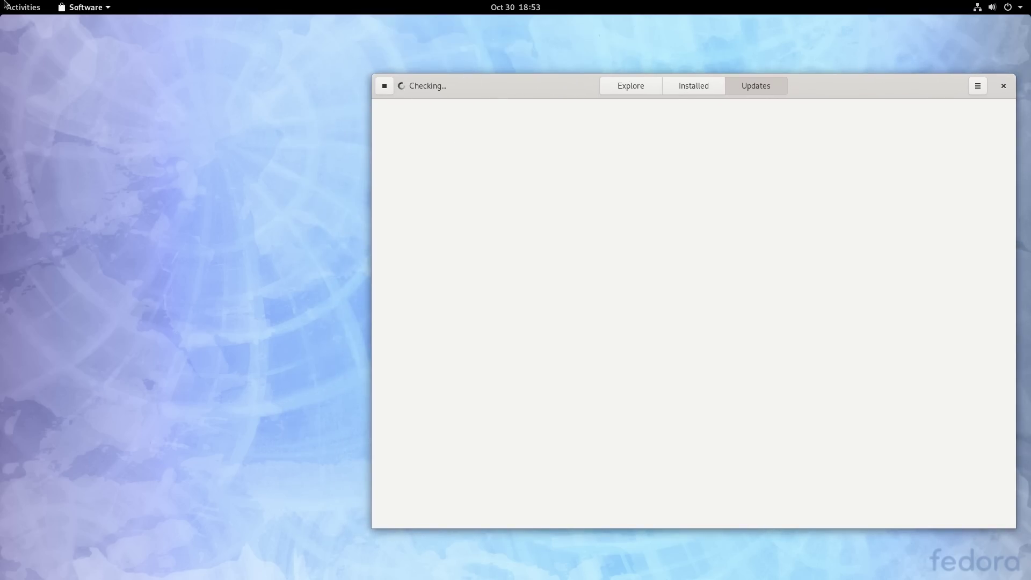
mouse_move(2, 1)
left_click(43, 392)
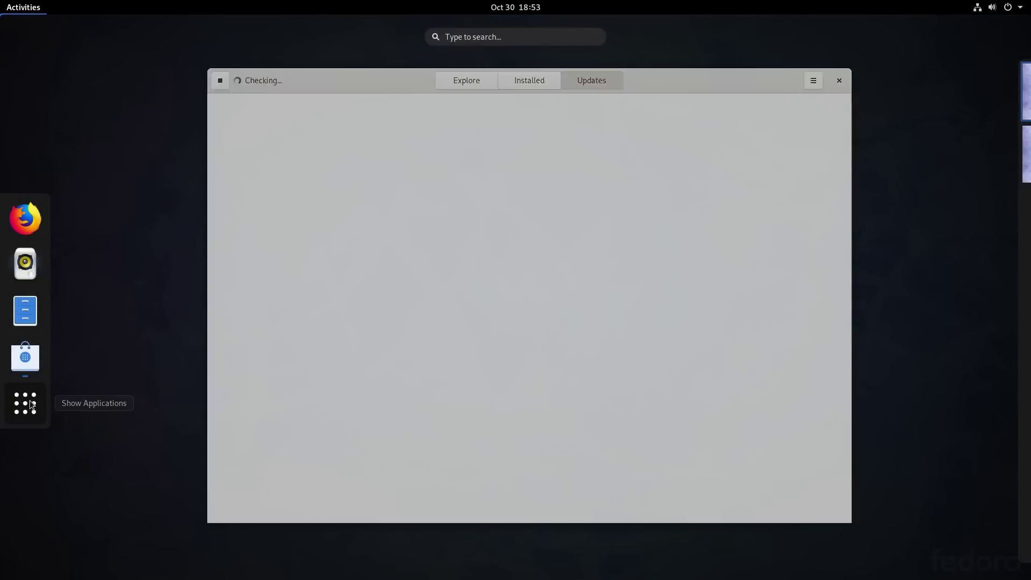
Step: Launch Maps, toggle its window between maximized and restored size, then raise the Software updates window
left_click(268, 370)
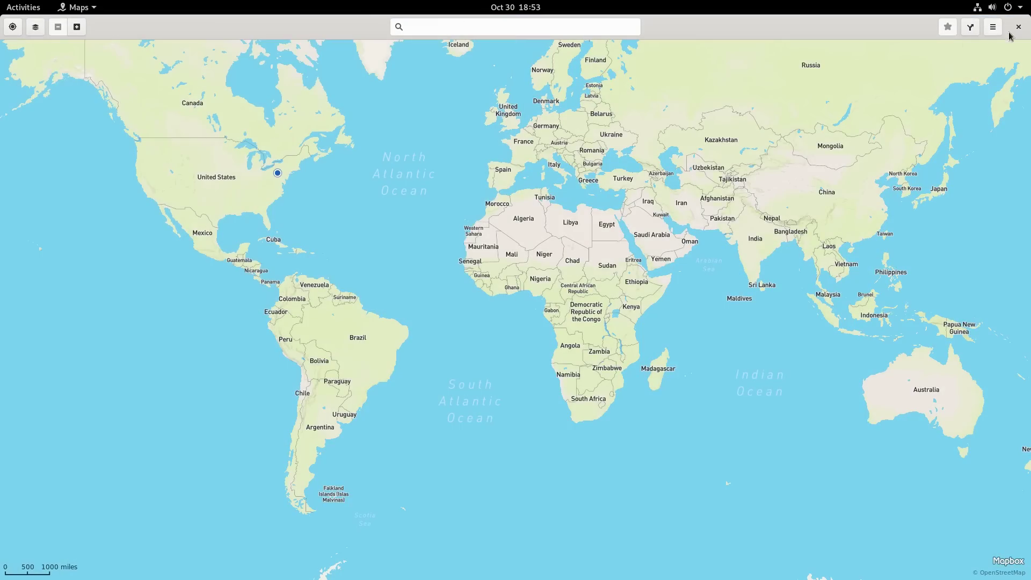
double_click(276, 27)
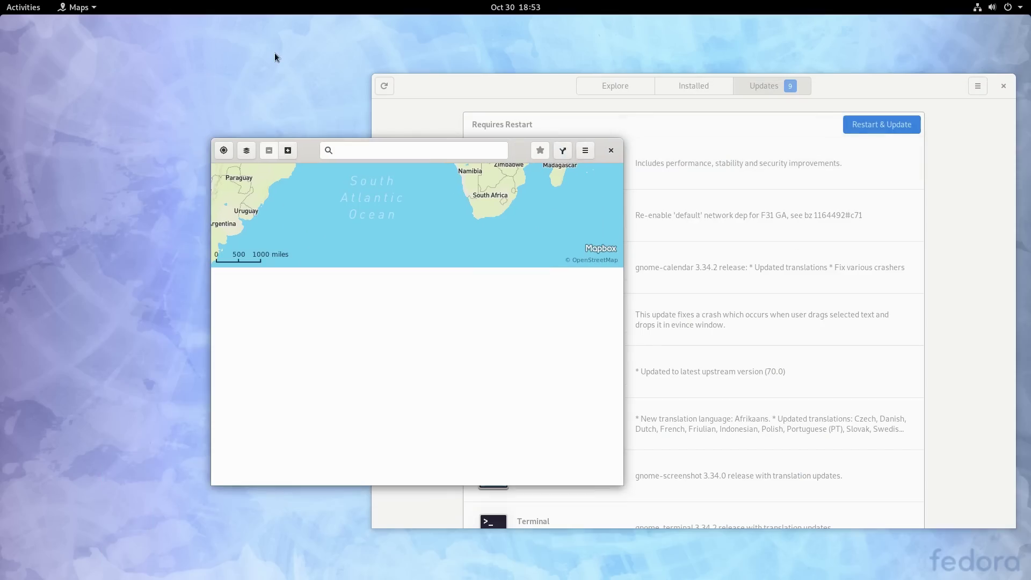
double_click(523, 152)
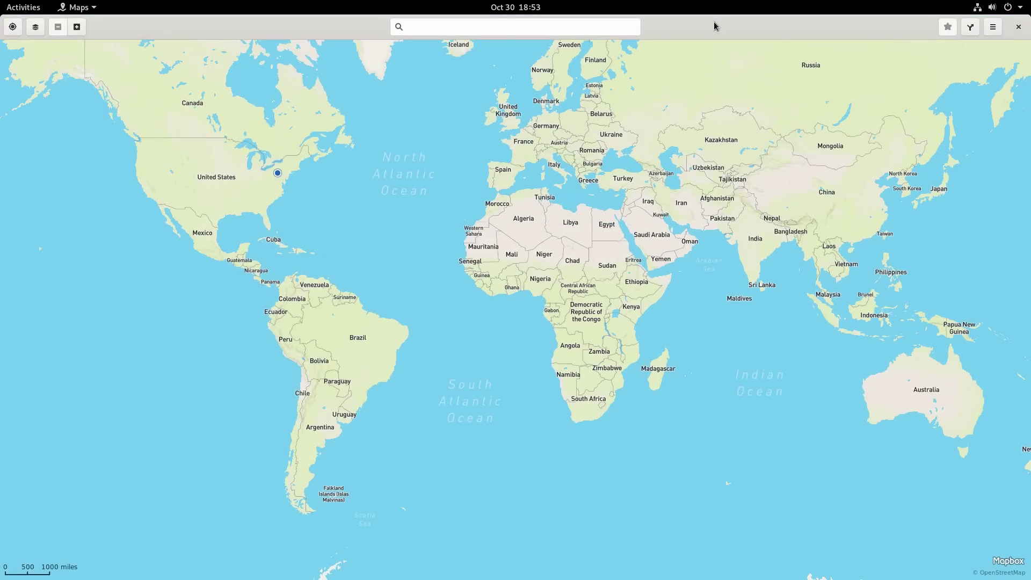
double_click(716, 31)
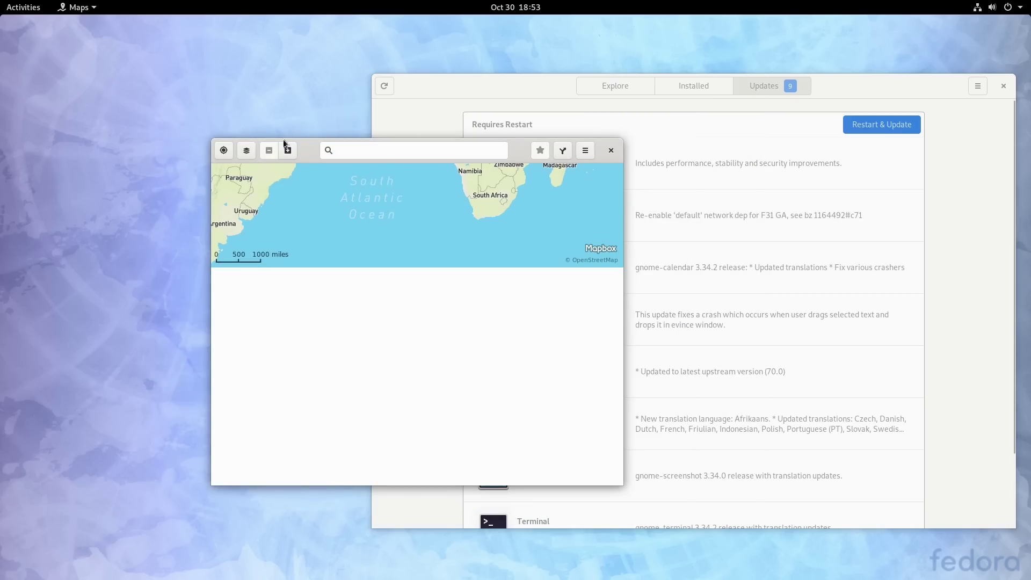
left_click(890, 92)
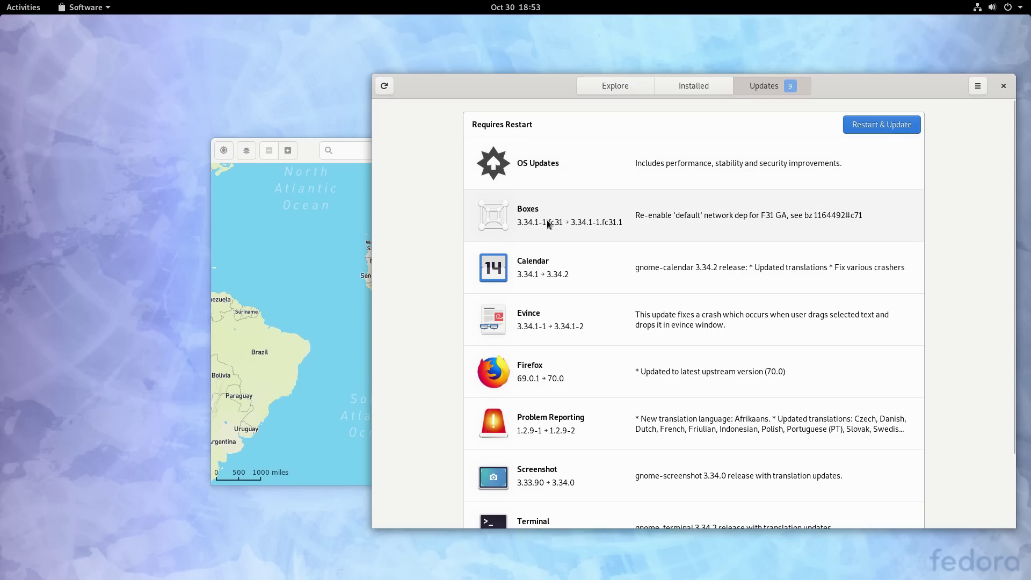
Step: Review the pending updates and the OS Updates package list, then switch to the Explore page
scroll(546, 268, "down", 2)
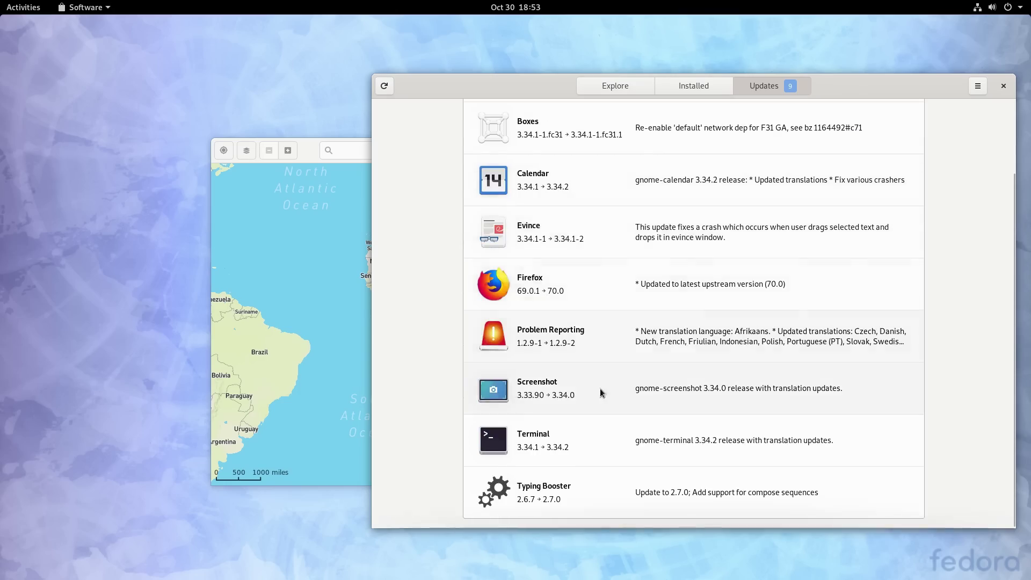
scroll(598, 413, "up", 2)
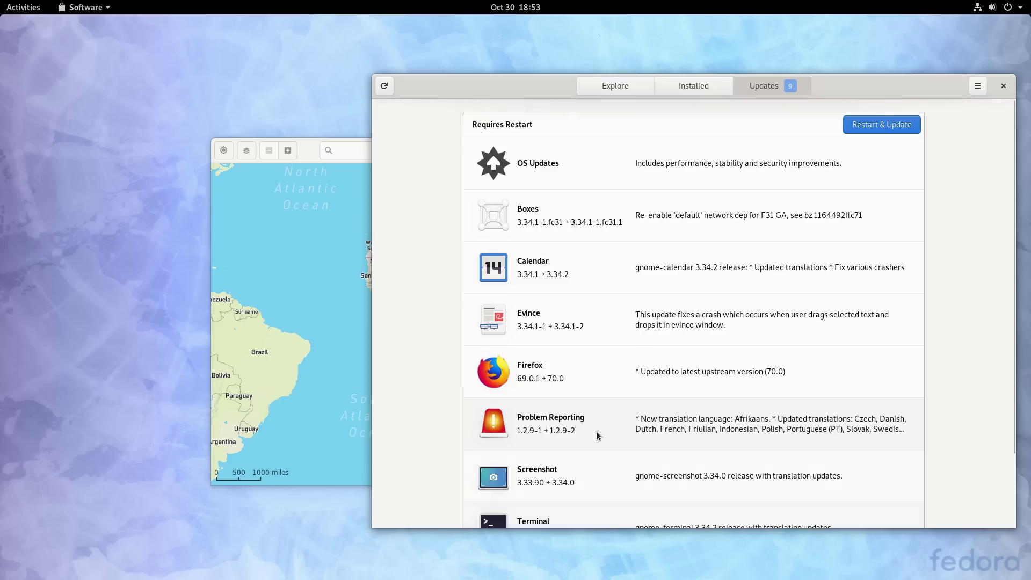
left_click(585, 169)
scroll(693, 239, "down", 15)
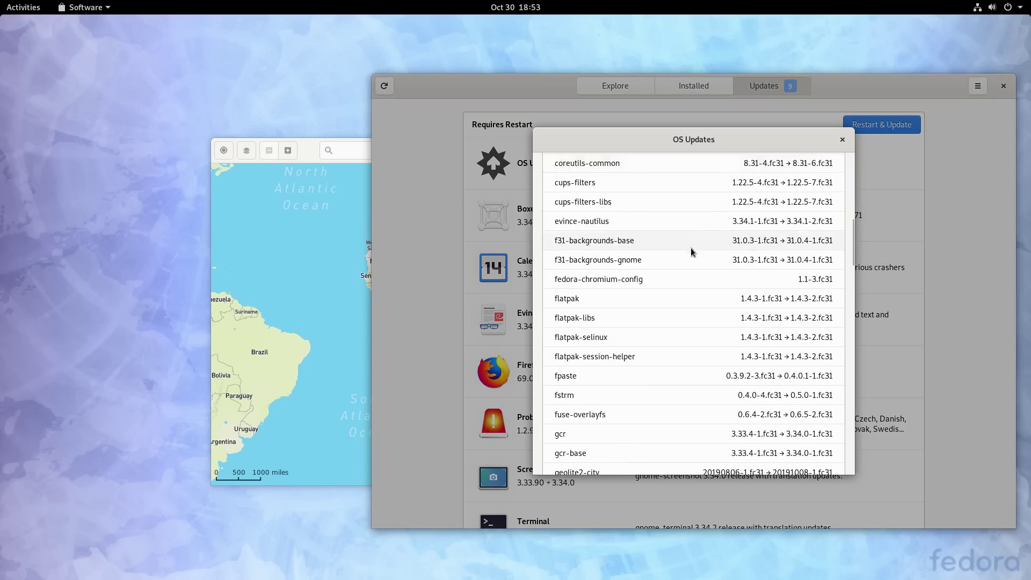
scroll(696, 247, "down", 5)
left_click(842, 139)
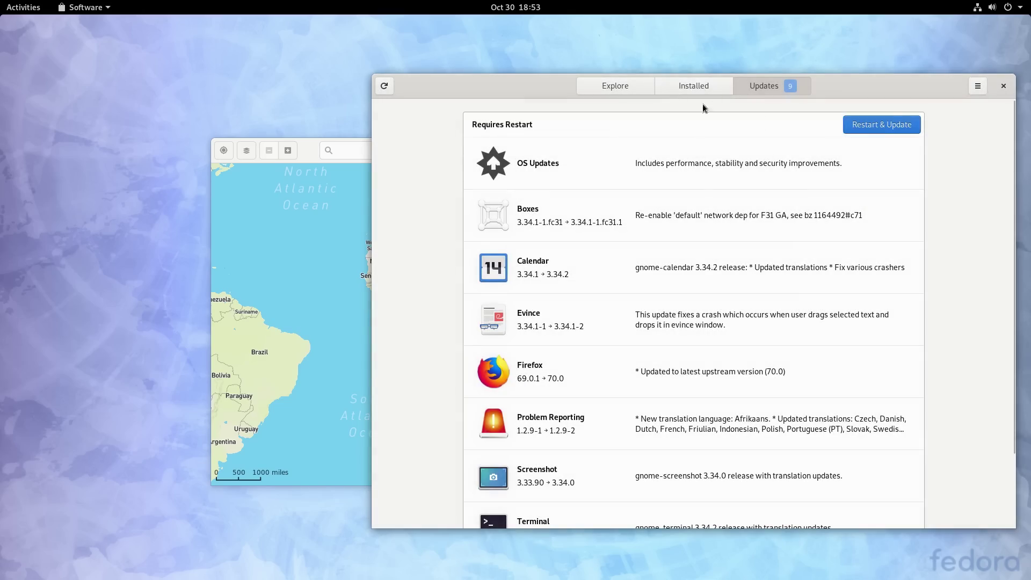
left_click(622, 86)
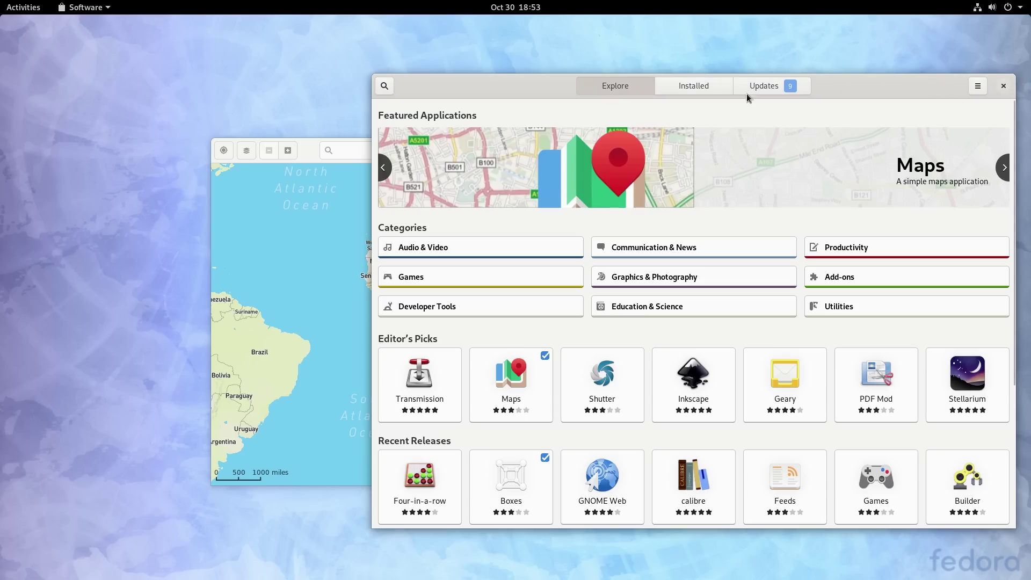
Step: Browse the Installed list and the Boxes details page, then return to Explore
left_click(694, 89)
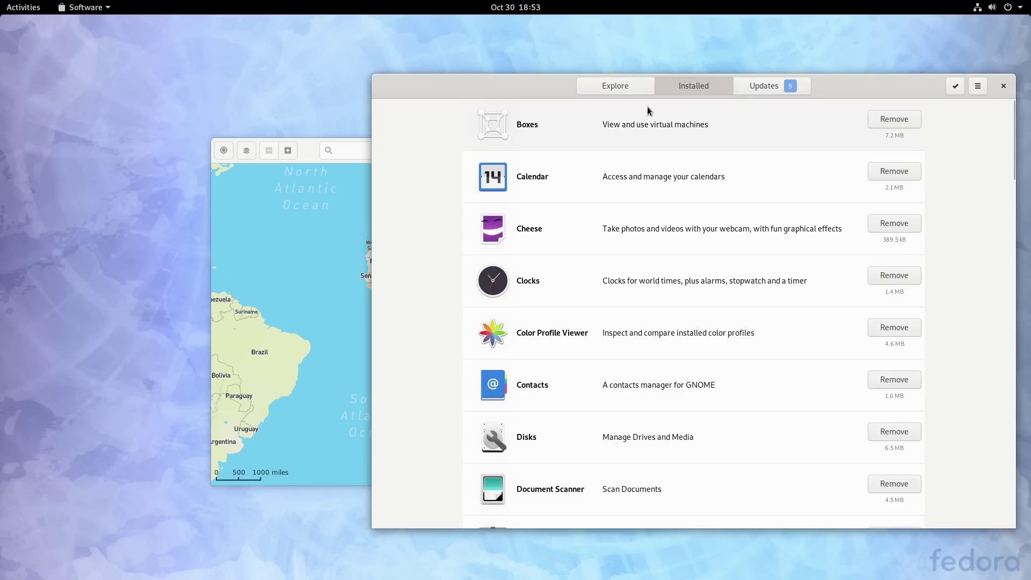
left_click(595, 103)
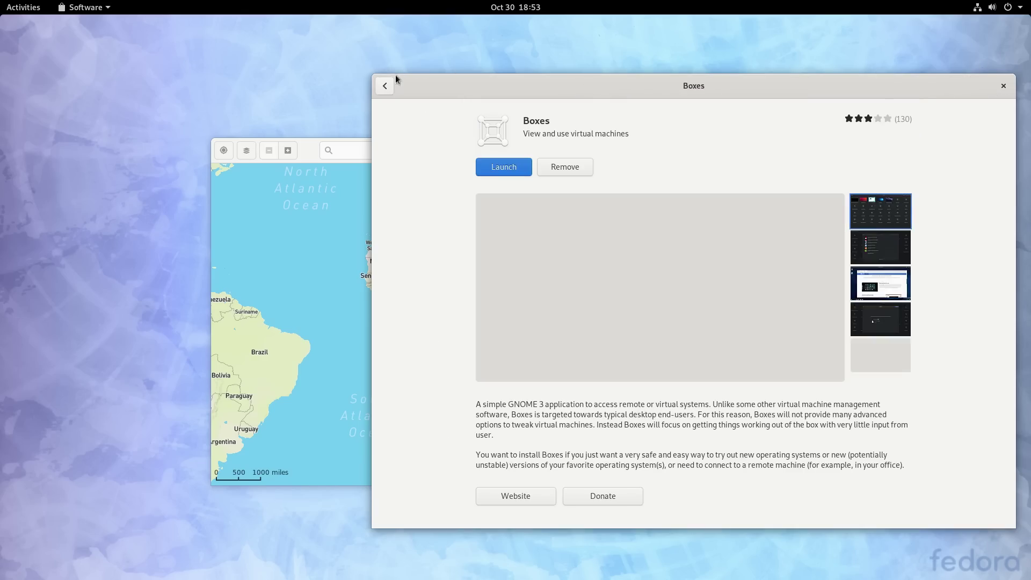
left_click(389, 86)
left_click(621, 83)
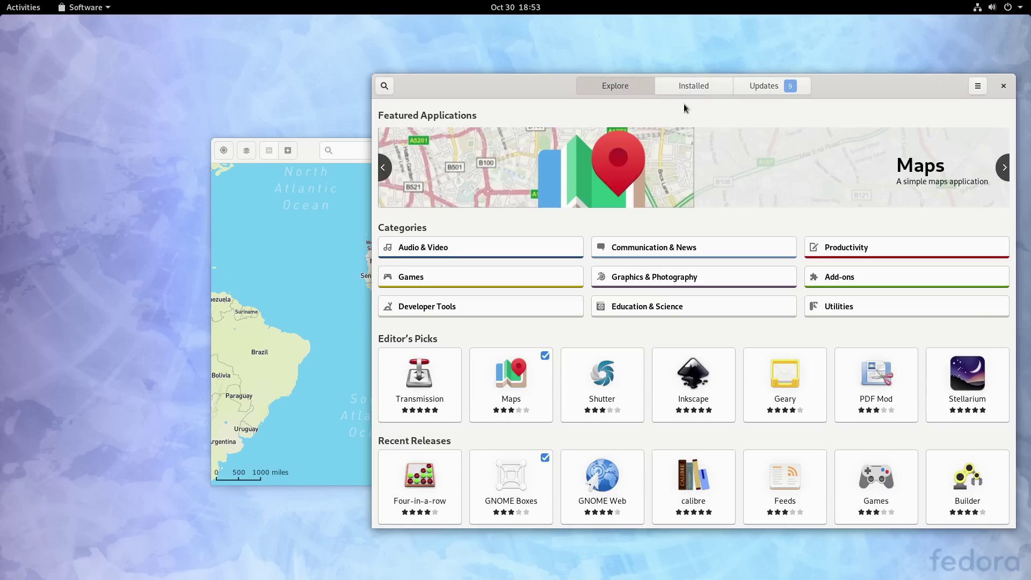
Step: Search the catalogue for 'tweaks' and install GNOME Tweaks
left_click(384, 87)
type("tweaks")
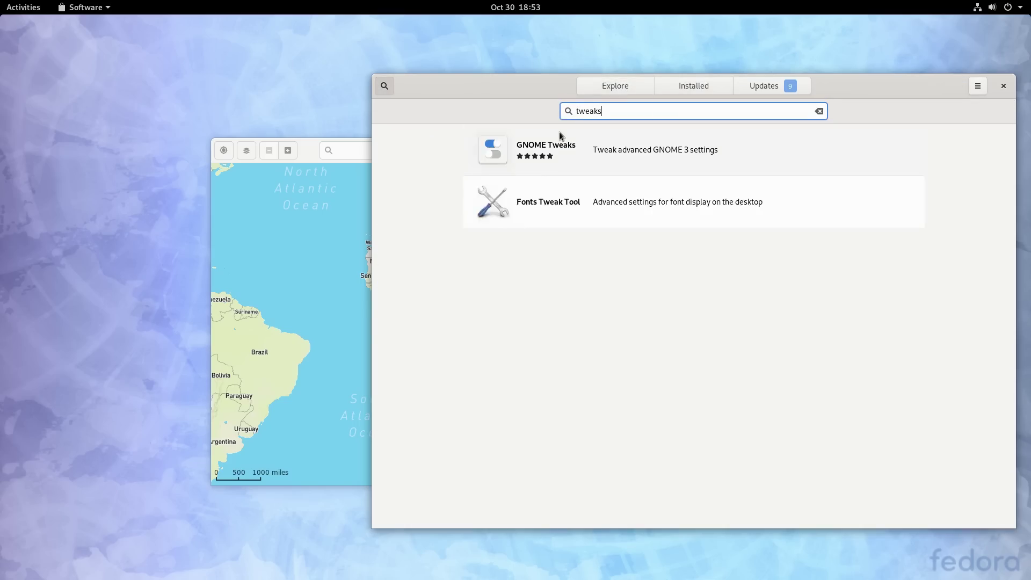
left_click(520, 151)
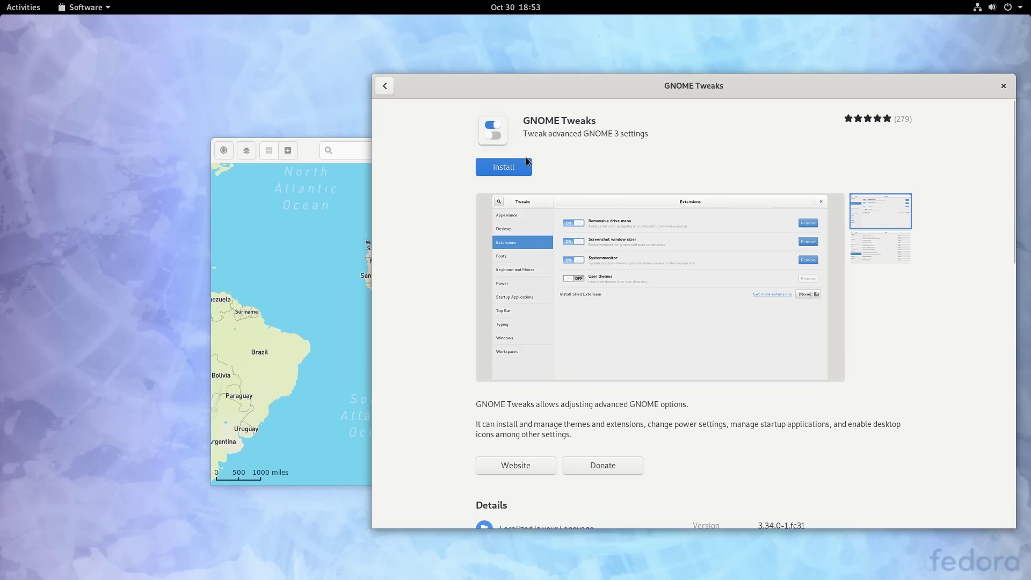
left_click(519, 167)
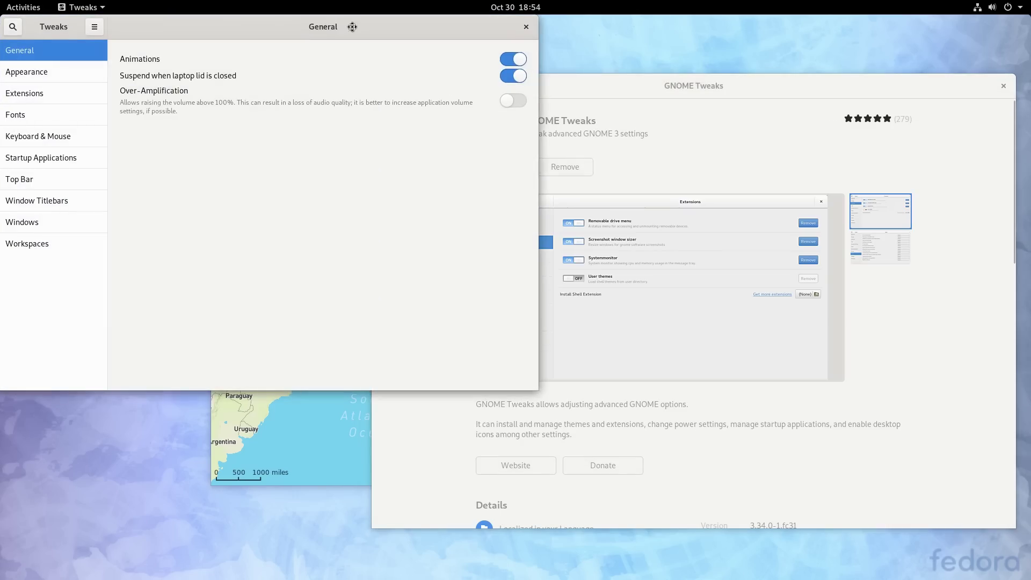
Step: Look through the Tweaks pages: Appearance, Fonts, Extensions, Keyboard & Mouse, Top Bar, Windows, Workspaces
left_click_drag(351, 26, 509, 86)
left_click(226, 131)
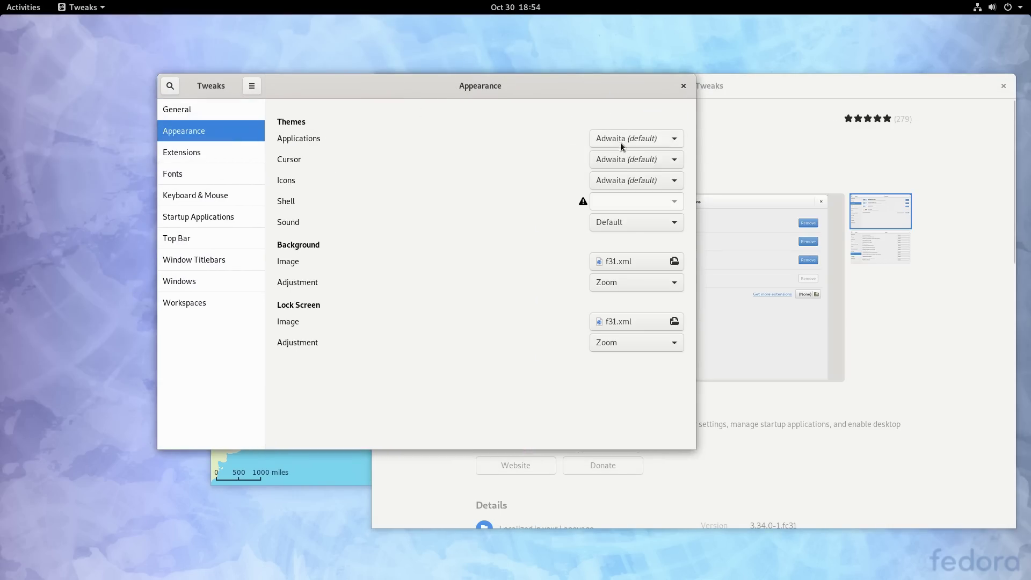
left_click(202, 164)
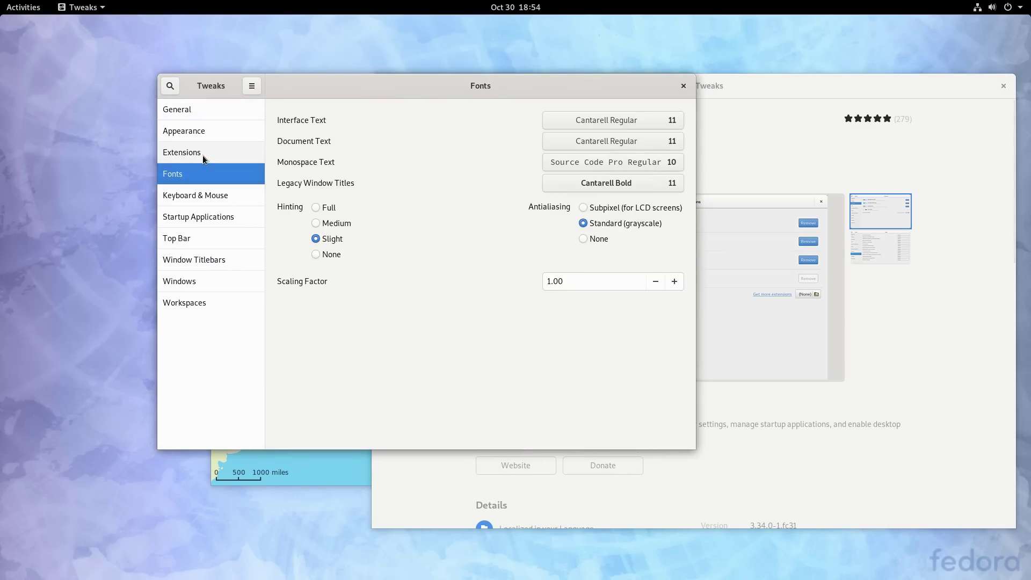
left_click(202, 155)
left_click(191, 198)
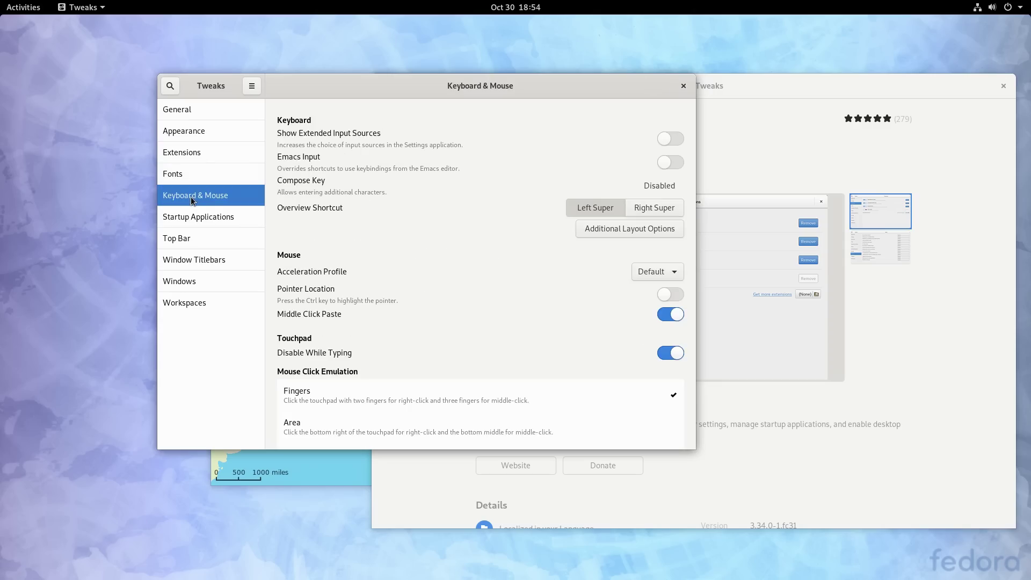
left_click(198, 242)
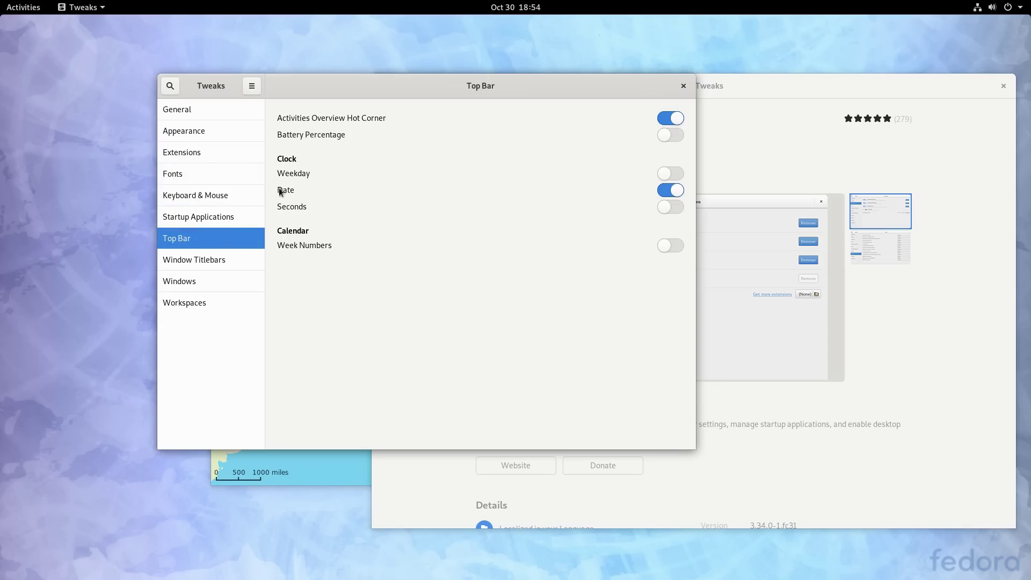
left_click(205, 281)
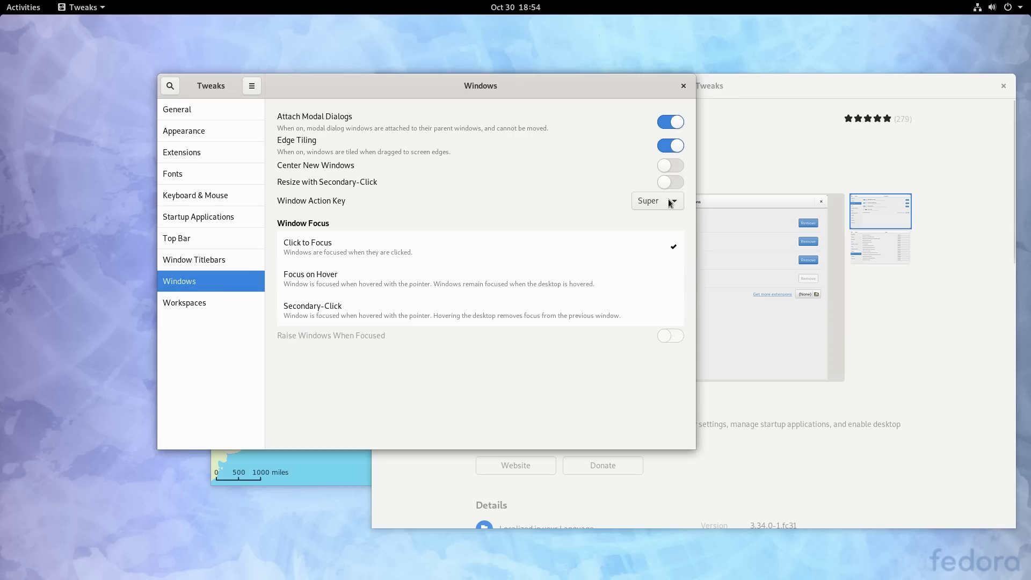
left_click(207, 303)
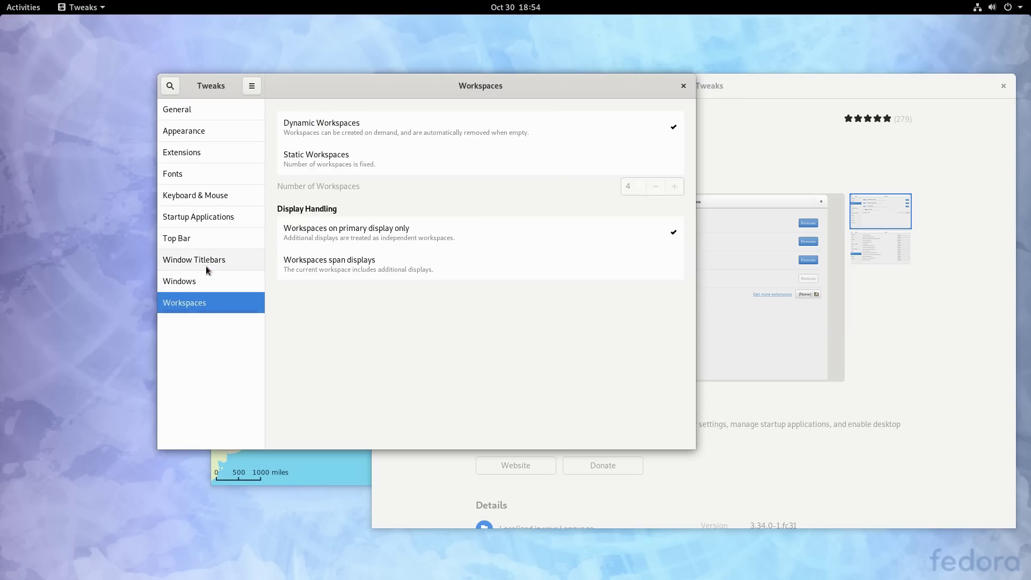
Step: In Window Titlebars, keep middle-click at None and enable Maximize and Minimize with Right placement
left_click(219, 261)
left_click(663, 165)
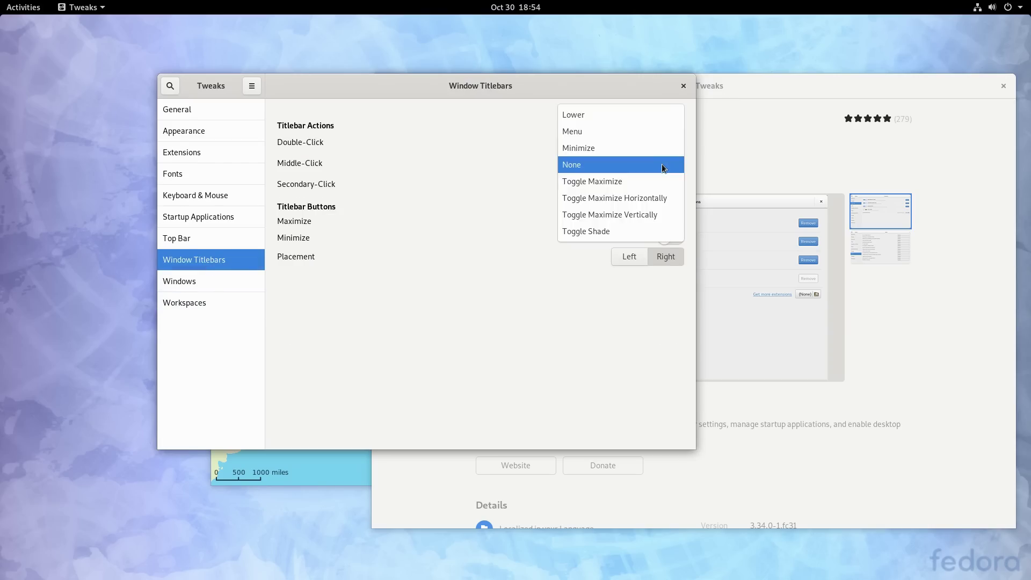
left_click(663, 165)
left_click(664, 167)
left_click(663, 166)
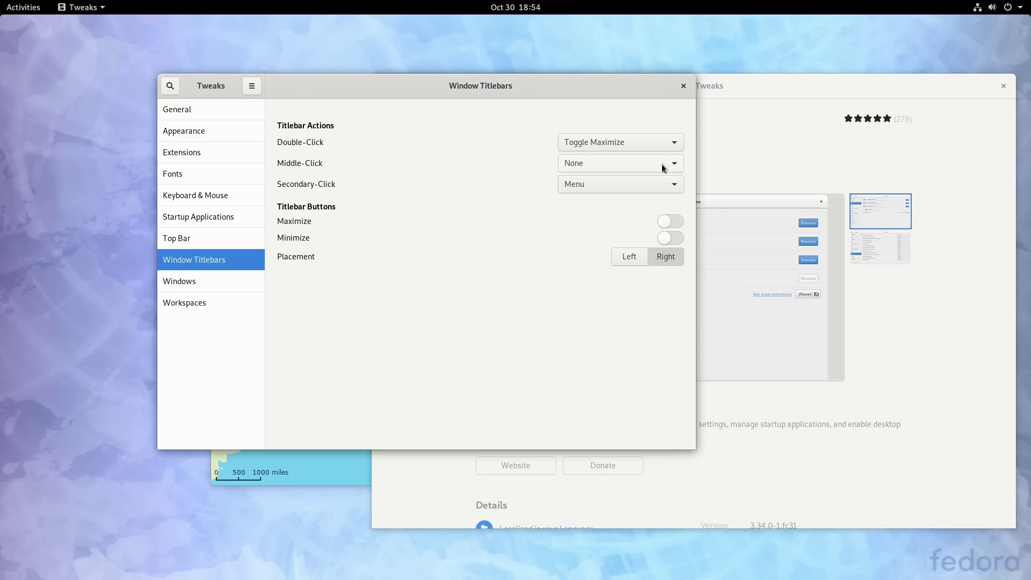
left_click(668, 222)
left_click(674, 238)
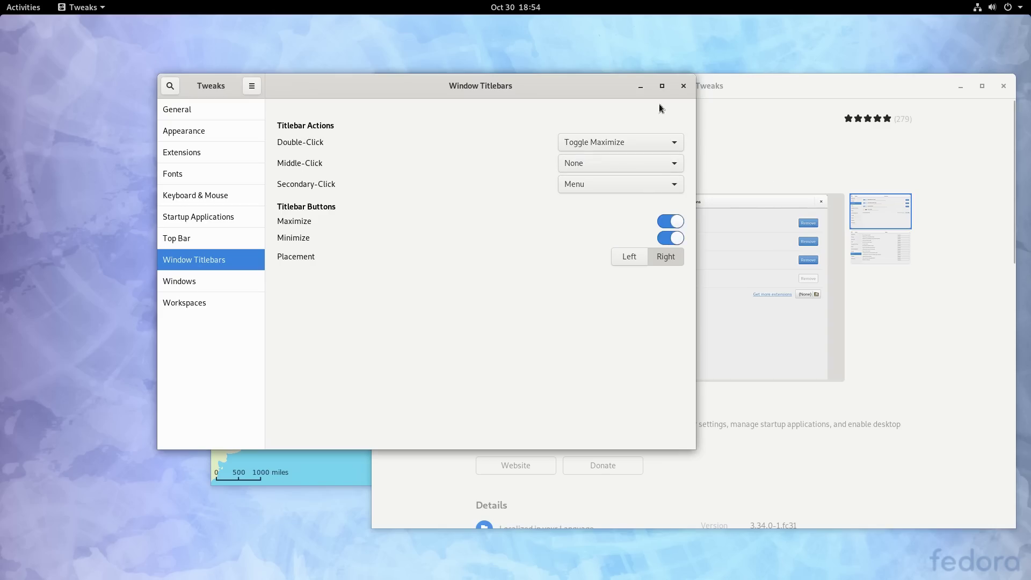
left_click(627, 257)
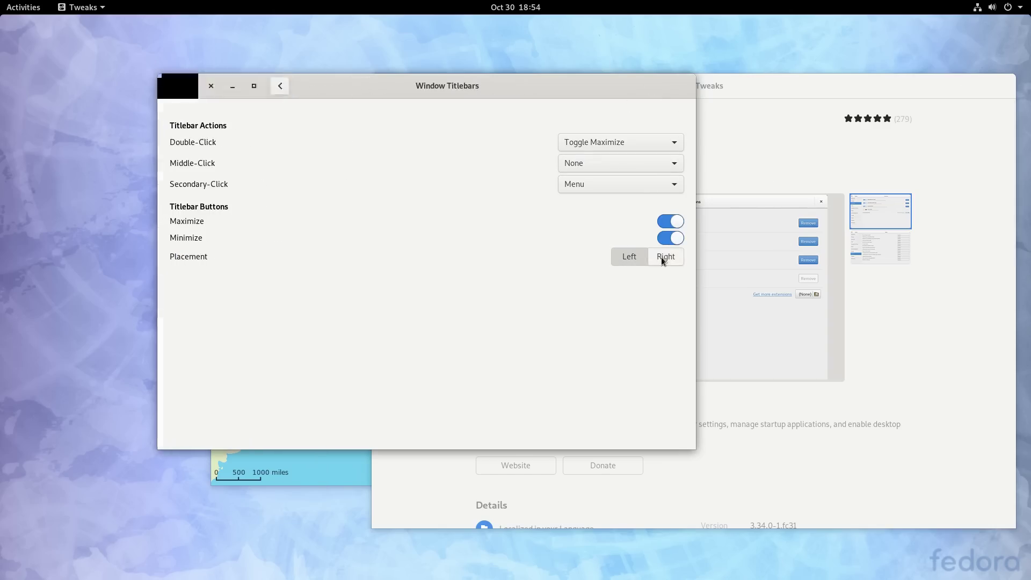
left_click(661, 256)
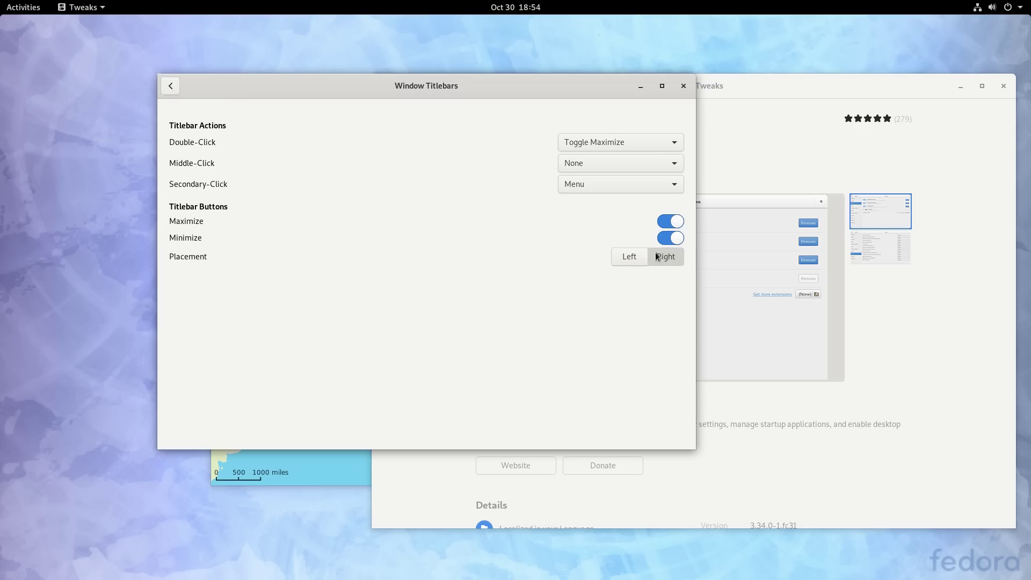
Step: Test the new minimize button on Tweaks, close Tweaks, and bring Maps to the front
left_click(642, 88)
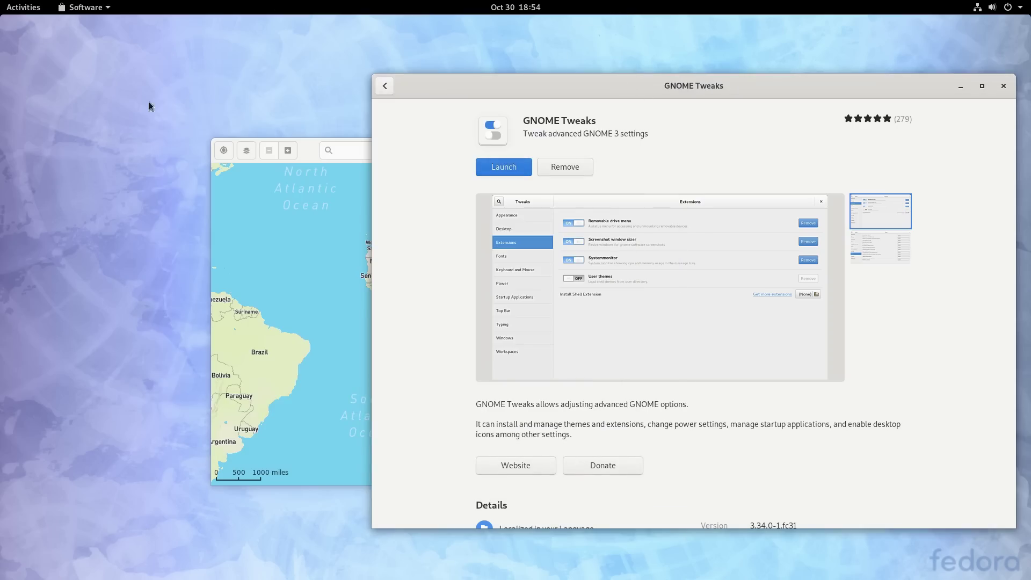
left_click(16, 12)
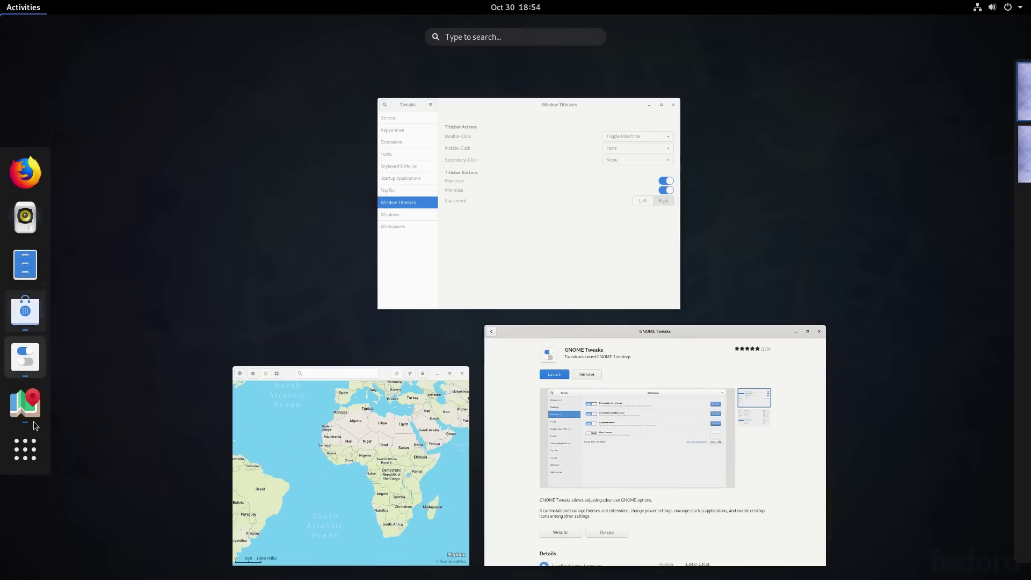
left_click(27, 368)
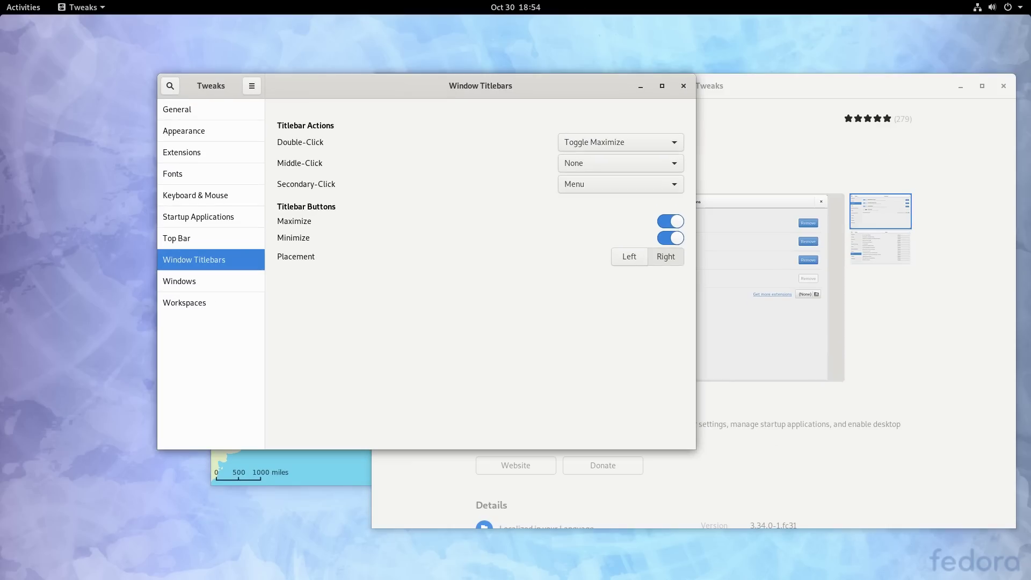
left_click(683, 86)
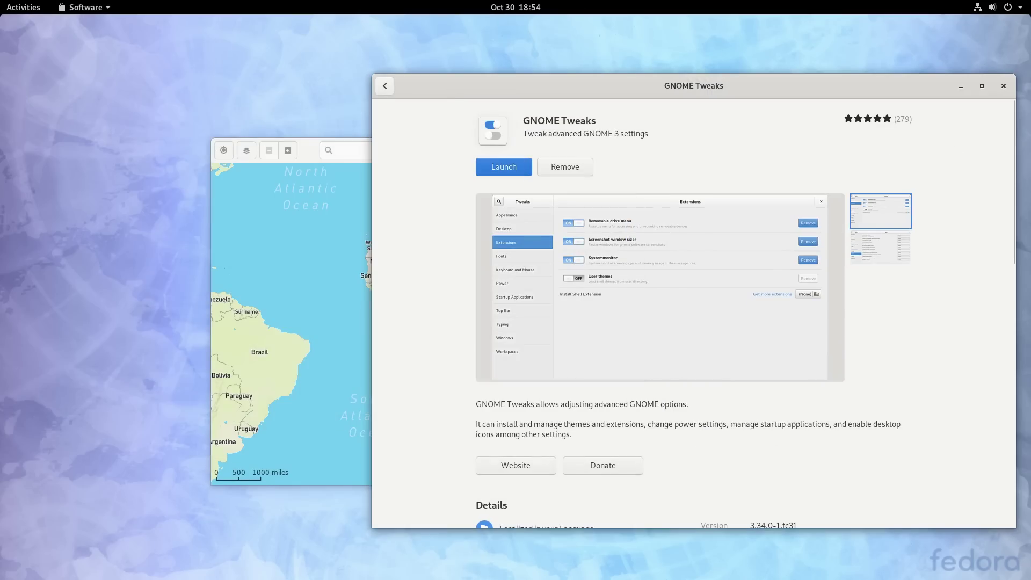
left_click(345, 295)
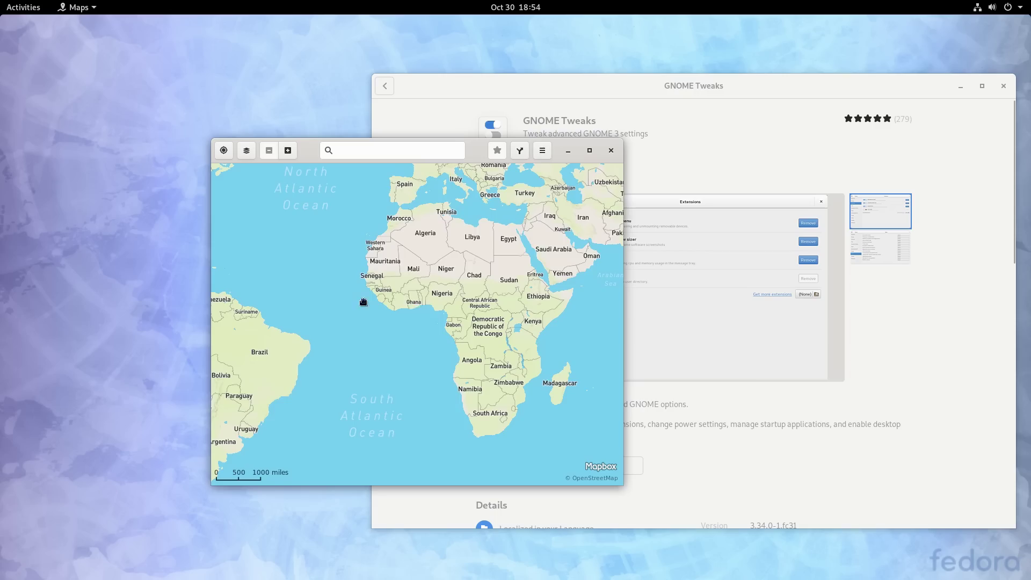
Step: Pan and zoom the map into State College, Pennsylvania
left_click_drag(362, 301, 444, 292)
scroll(458, 292, "up", 4)
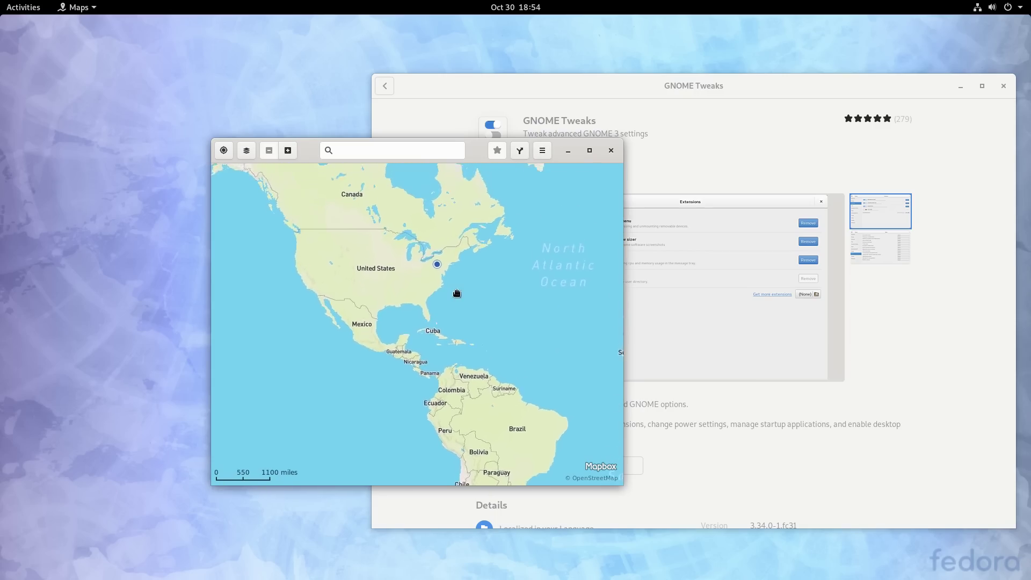
left_click_drag(421, 238, 443, 308)
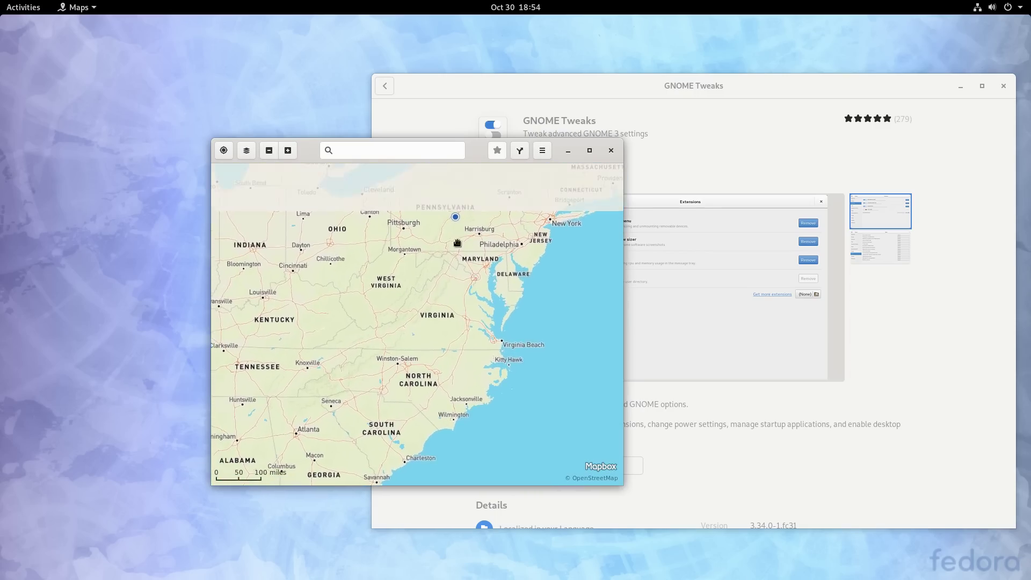
scroll(456, 230, "up", 3)
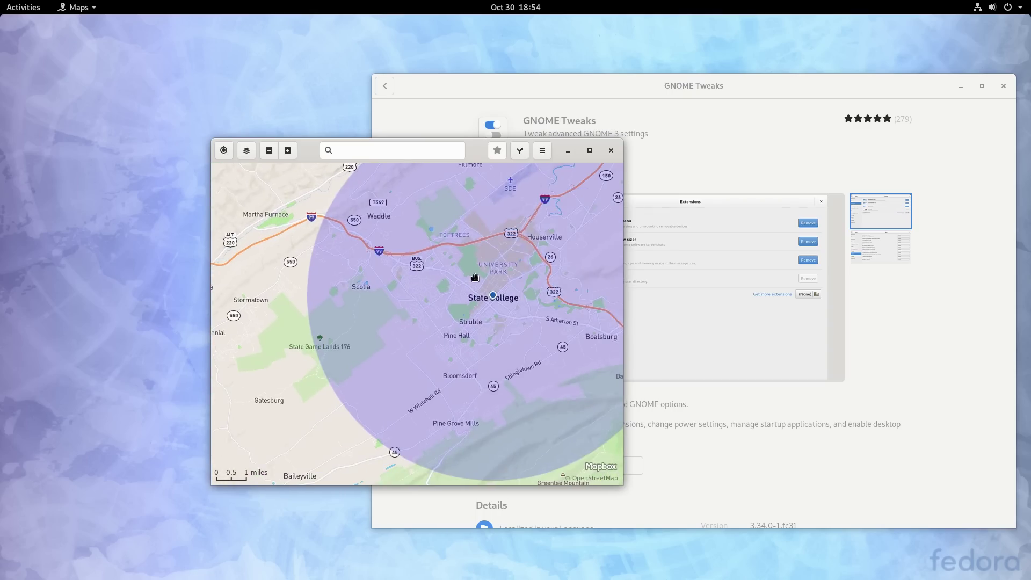
Step: Close the Maps and Software windows
left_click(611, 151)
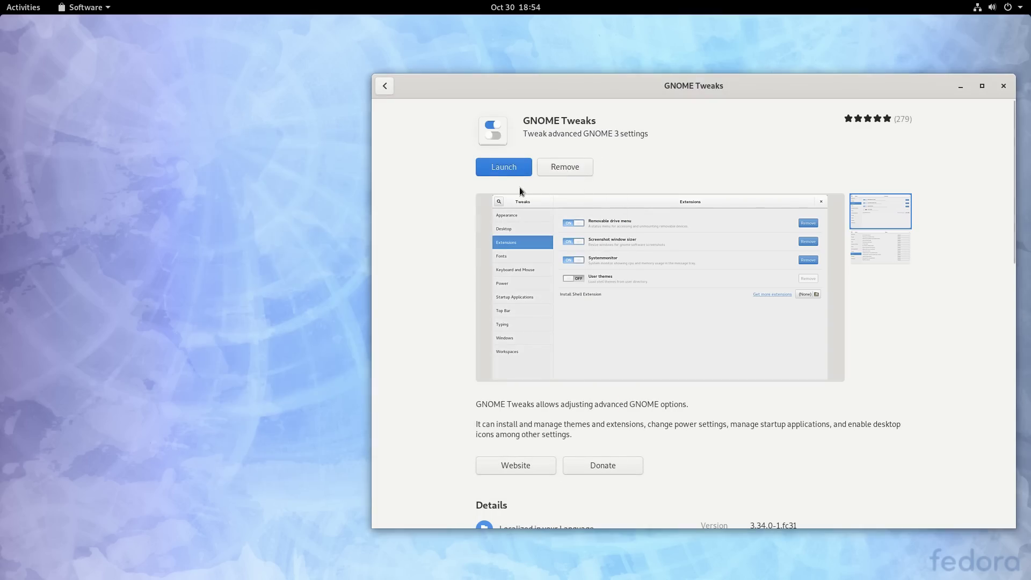
left_click(1002, 87)
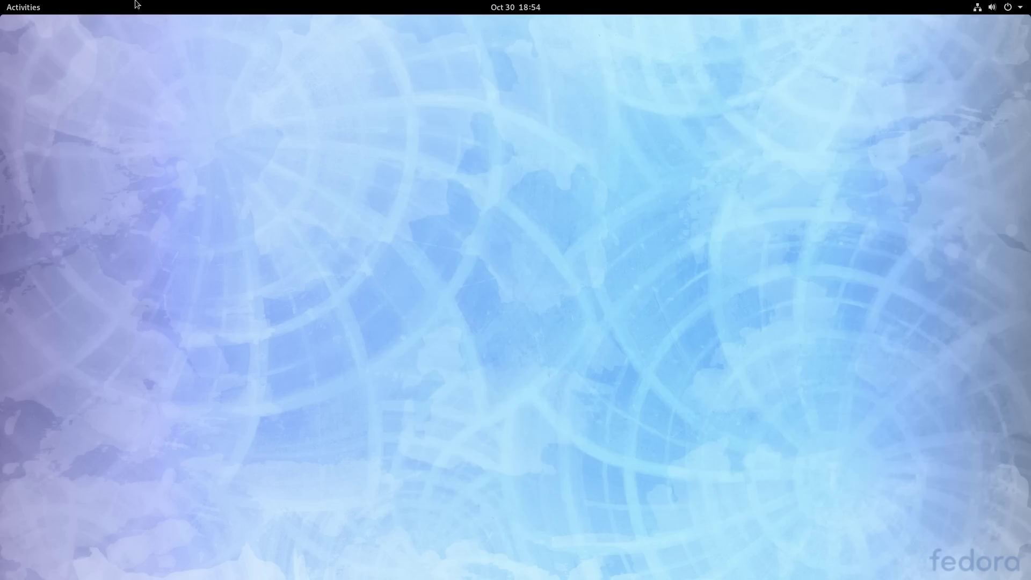
mouse_move(2, 5)
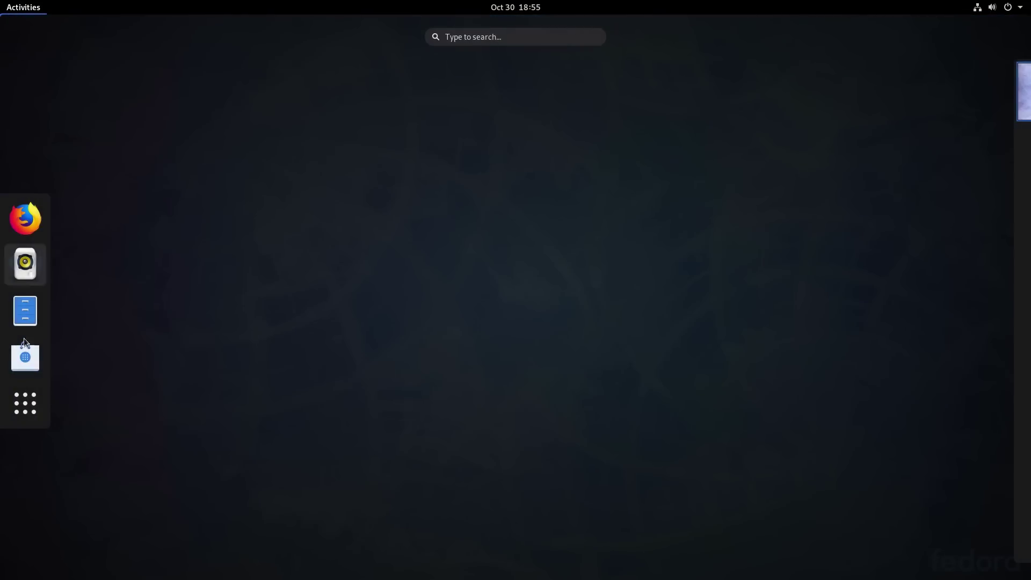
Step: Open Software from the dash and bring up its Software Repositories list
left_click(25, 355)
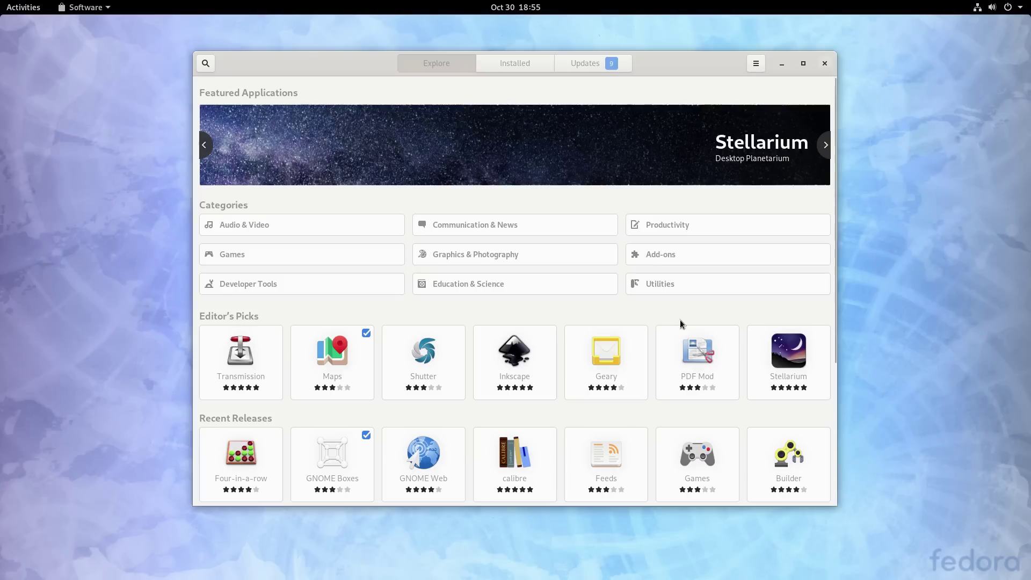
left_click(759, 63)
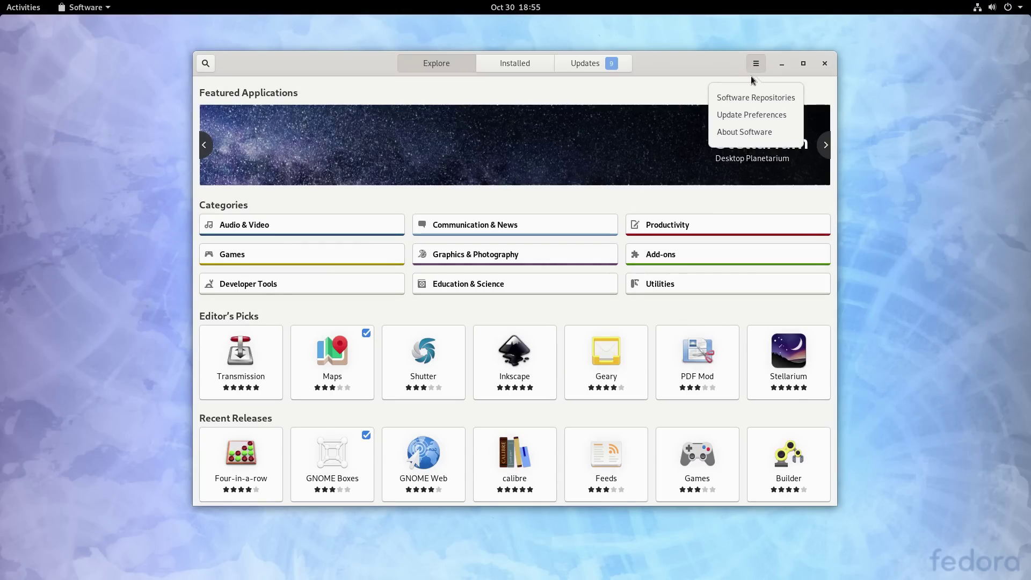
left_click(751, 98)
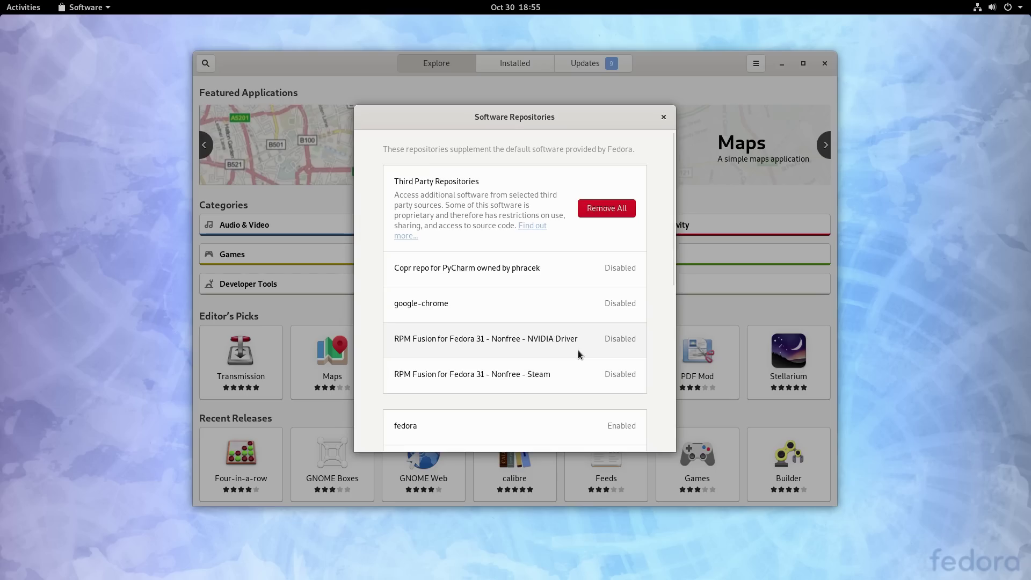
Step: Scroll through the repositories, third-party disabled and core Fedora enabled, then close the list
scroll(577, 350, "down", 3)
scroll(578, 354, "down", 1)
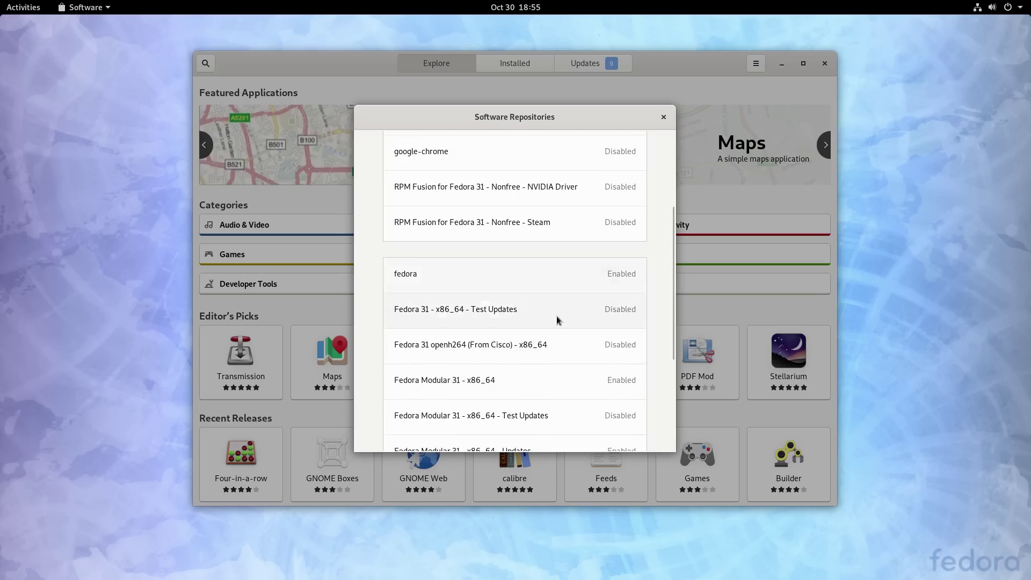
scroll(556, 317, "down", 4)
scroll(553, 322, "down", 1)
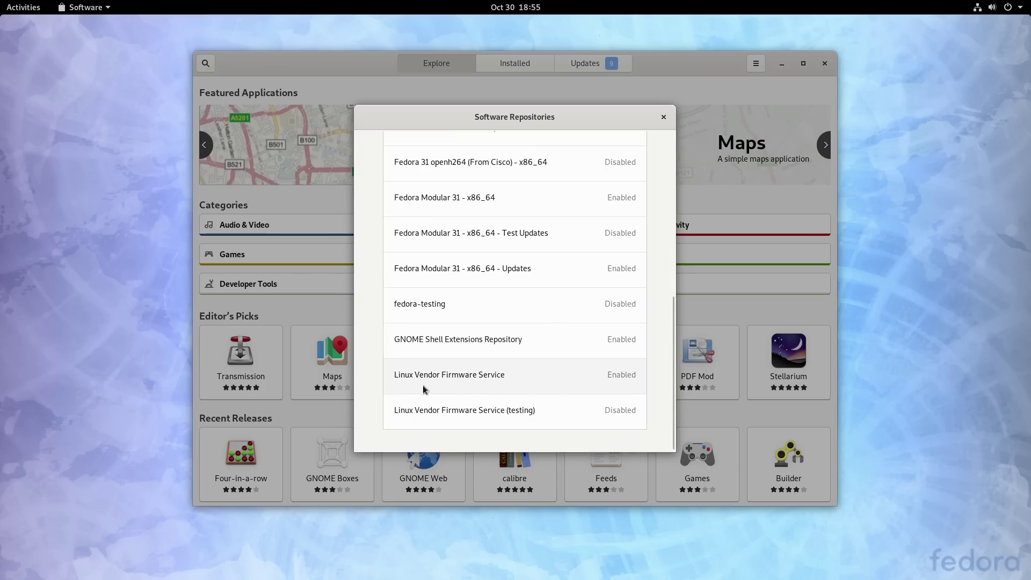
scroll(555, 404, "up", 2)
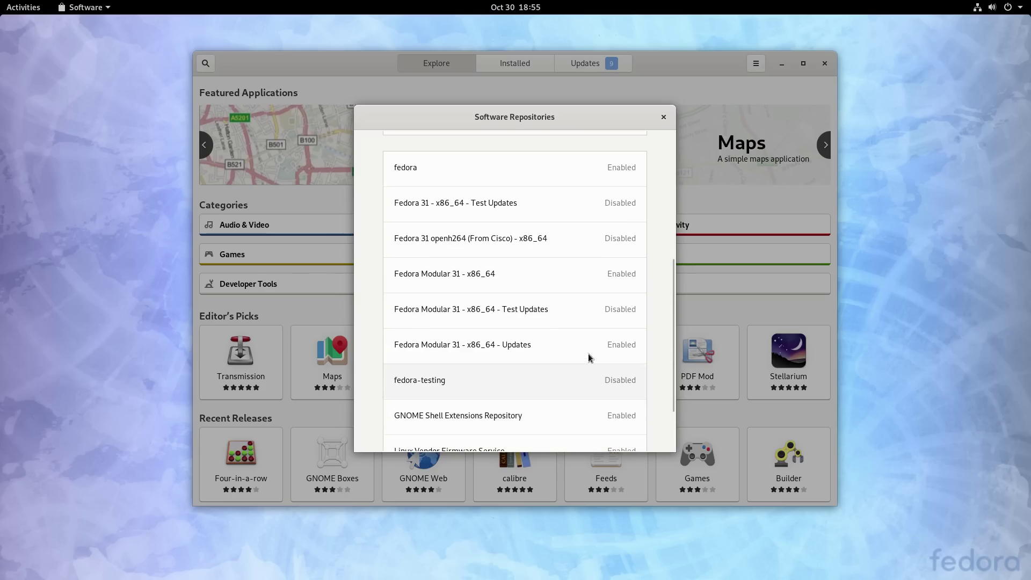
scroll(537, 273, "up", 5)
scroll(536, 273, "up", 2)
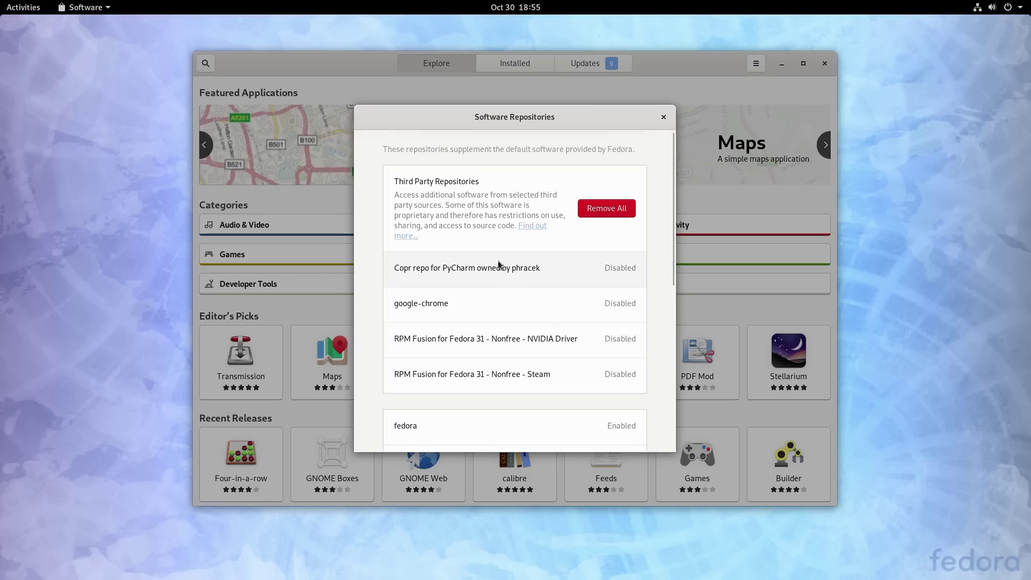
left_click(662, 119)
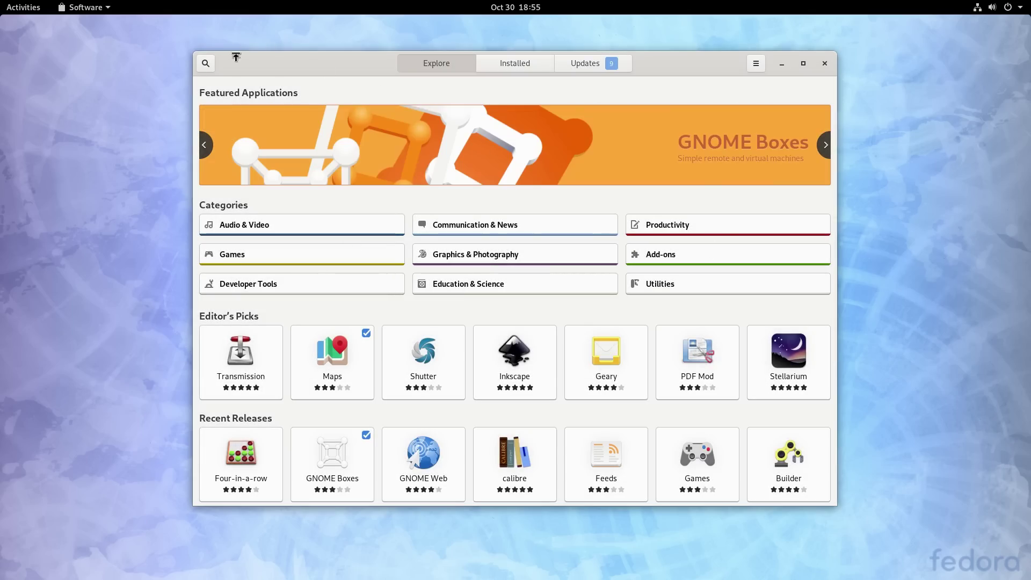
Step: Close the Software window from the Activities overview
left_click(21, 4)
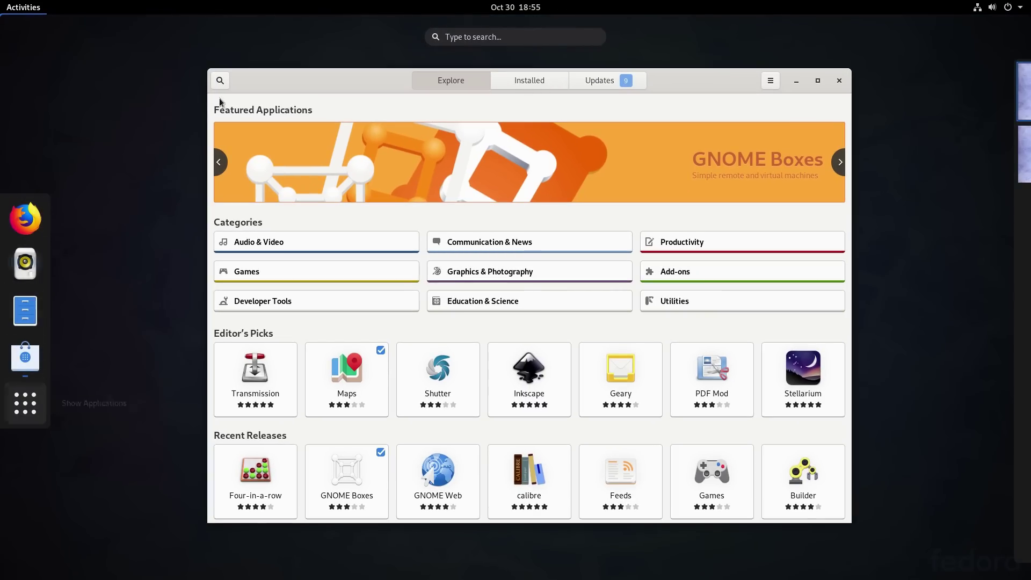
left_click(853, 66)
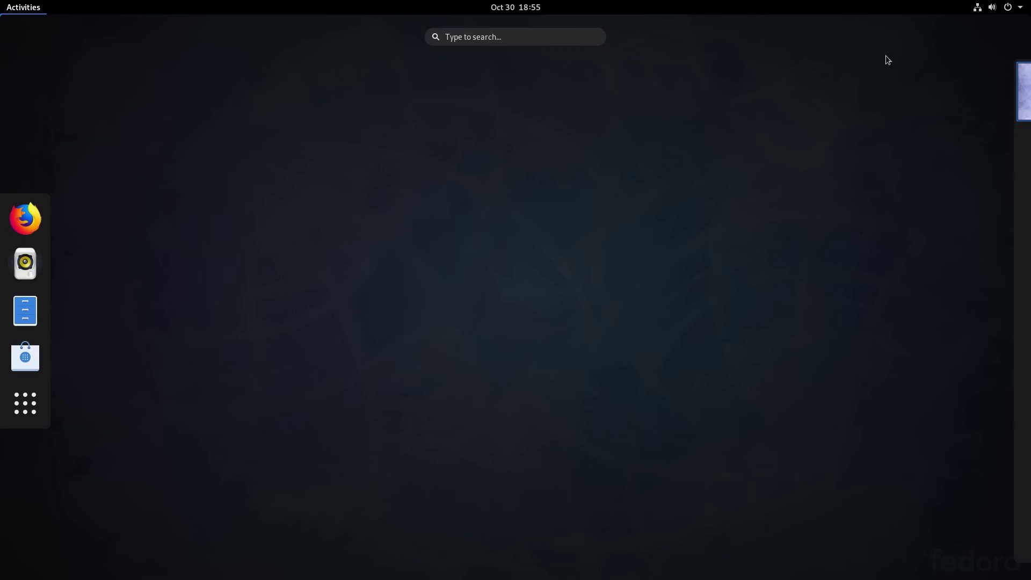
left_click(886, 59)
Step: Log out of the current session from the system menu's user options
left_click(997, 7)
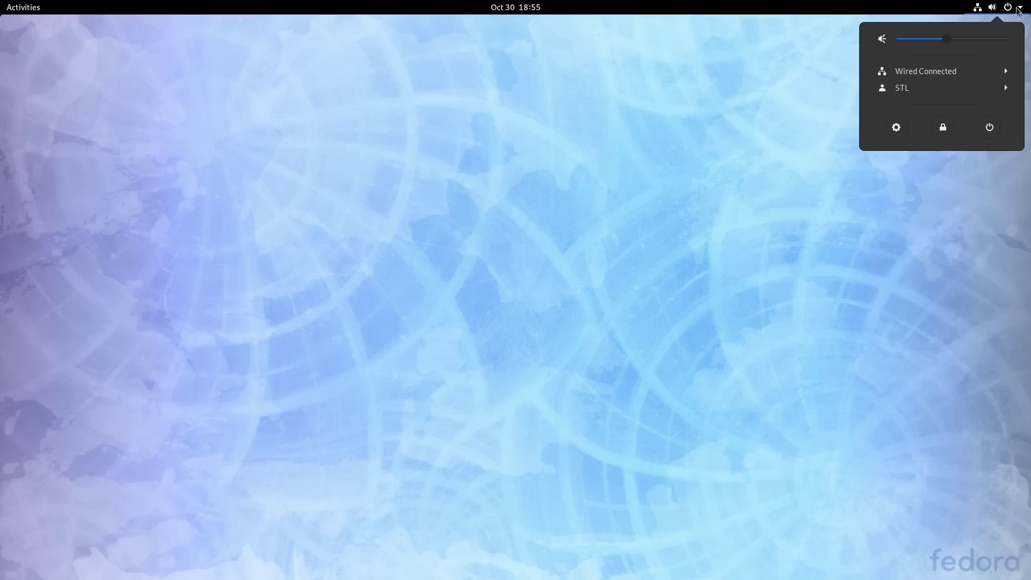
left_click(971, 81)
left_click(624, 182)
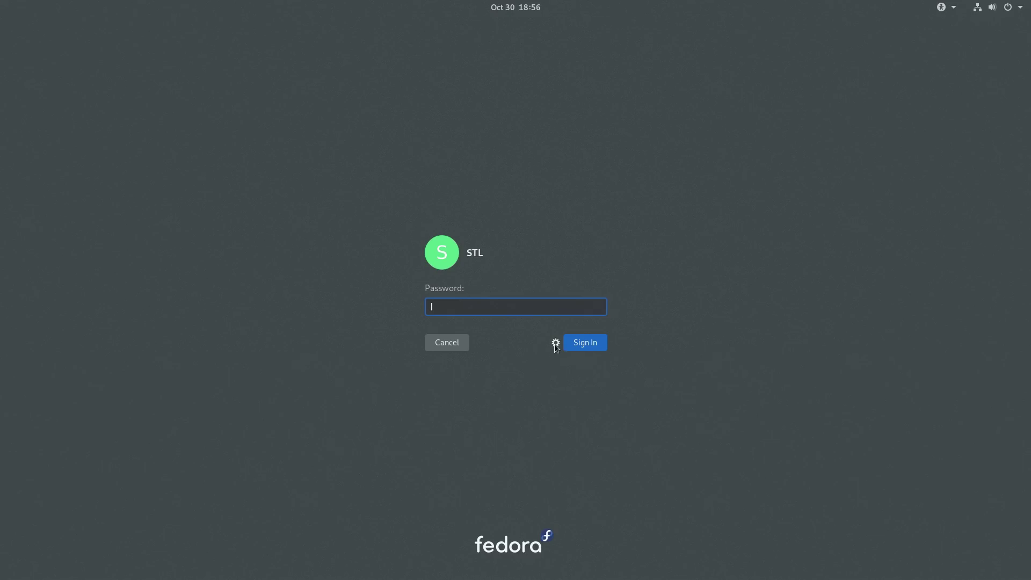
Step: Select the GNOME on Xorg session and enter the account password to sign in
left_click(555, 343)
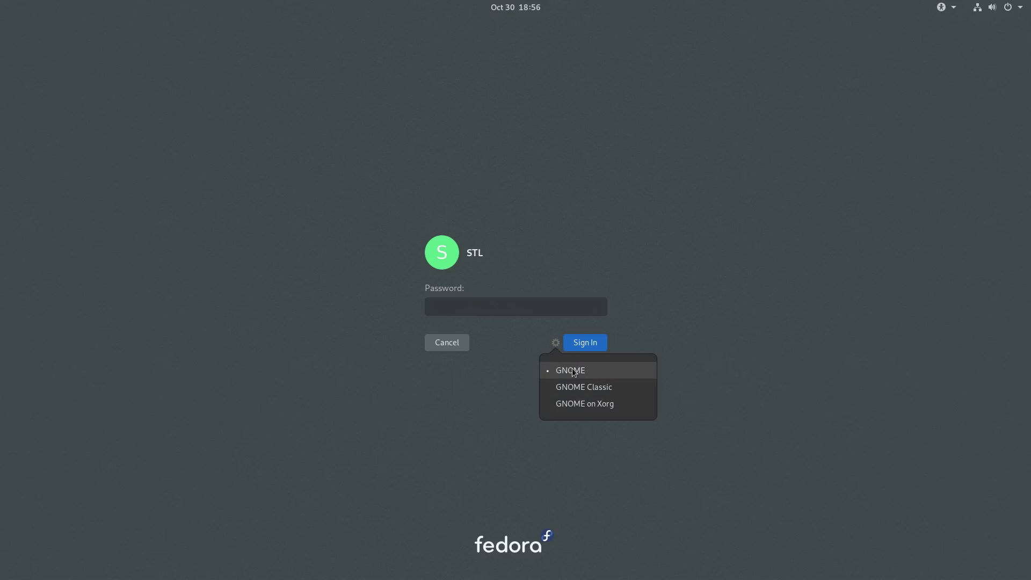
left_click(615, 405)
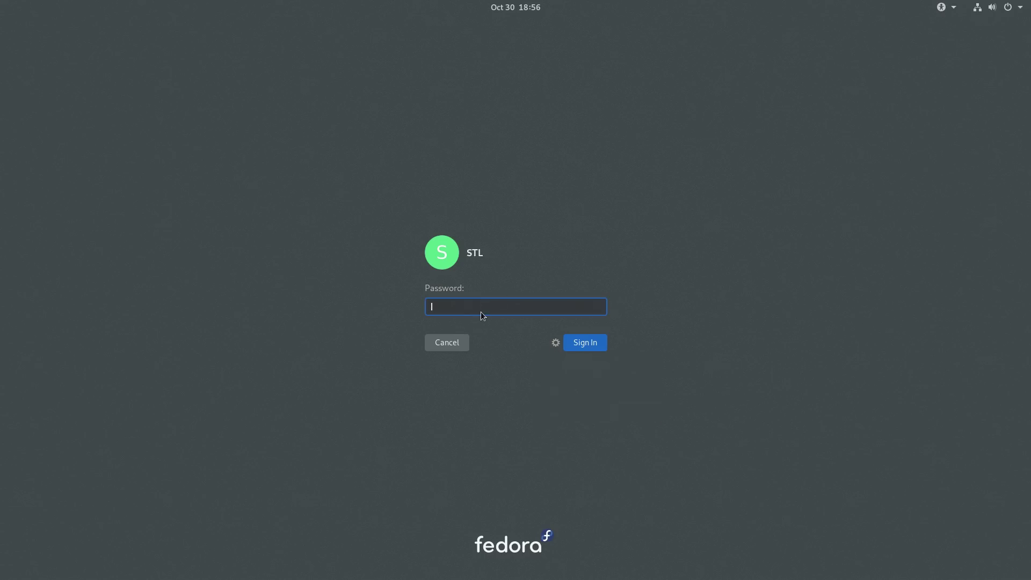
type("***")
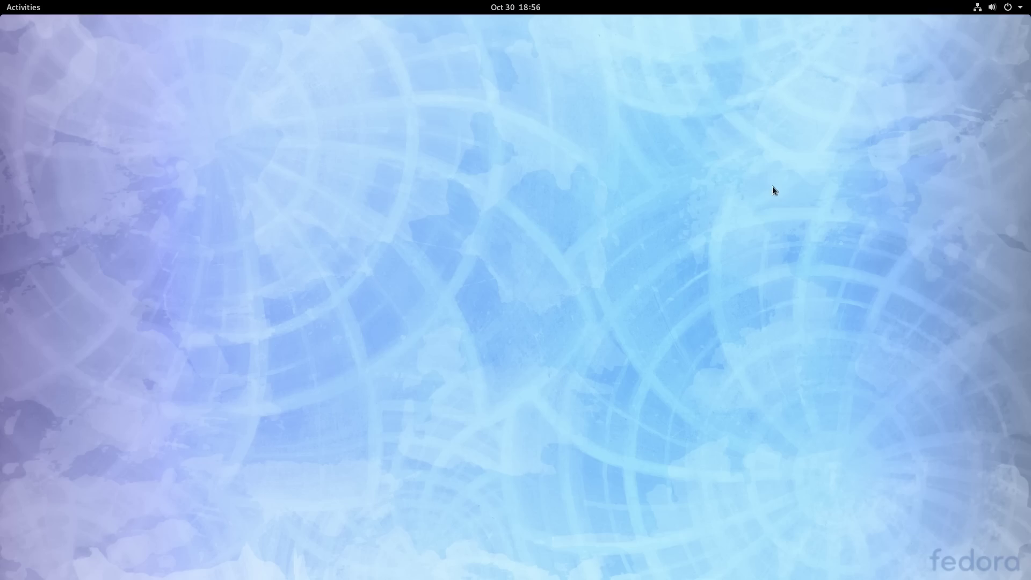
left_click(21, 7)
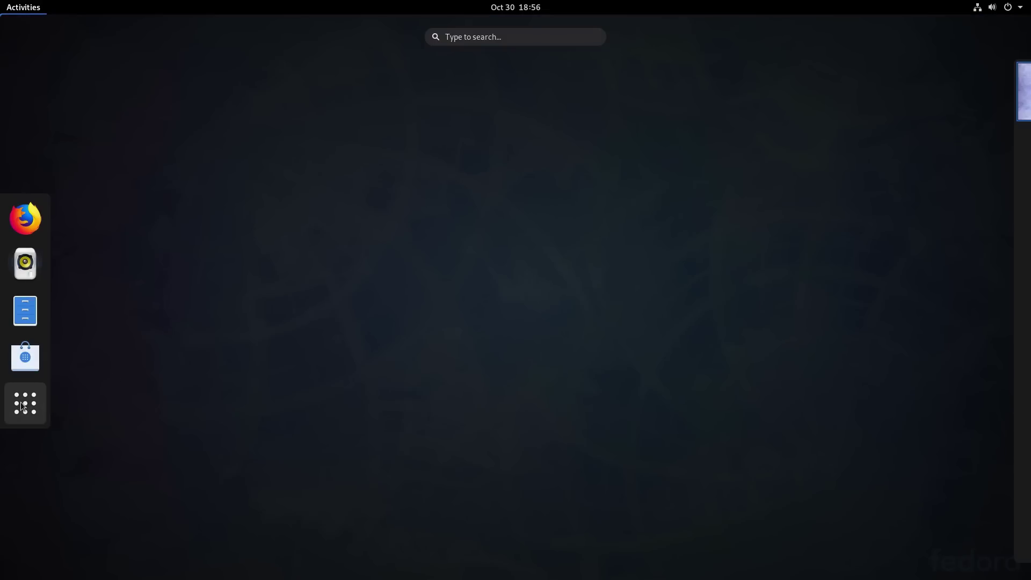
left_click(23, 407)
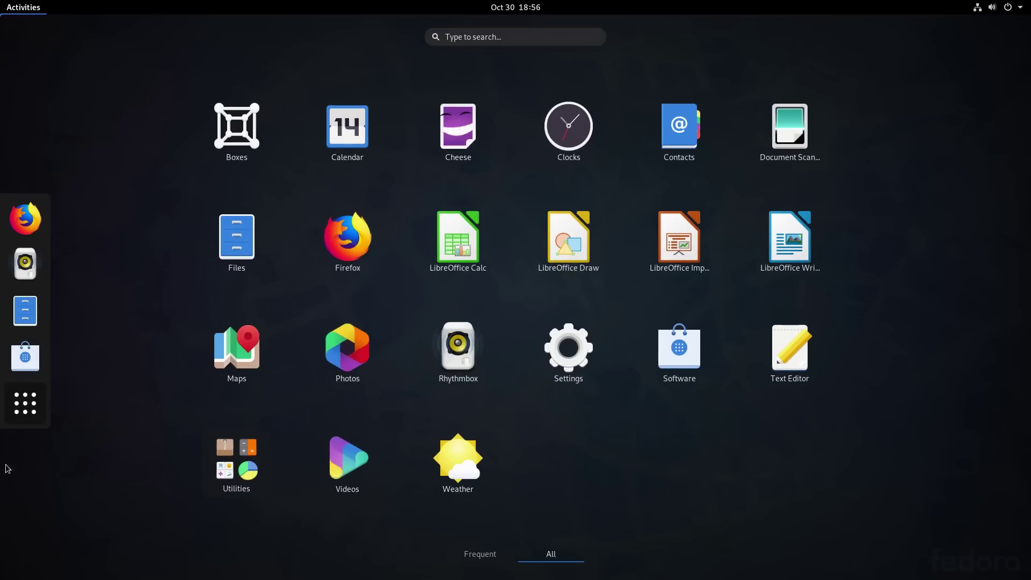
left_click(21, 406)
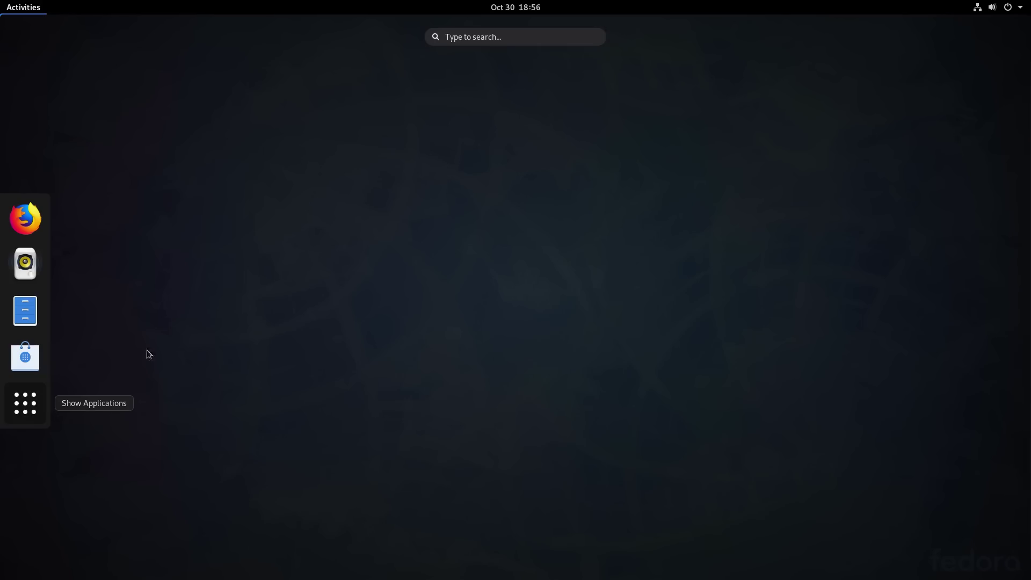
key("super+a")
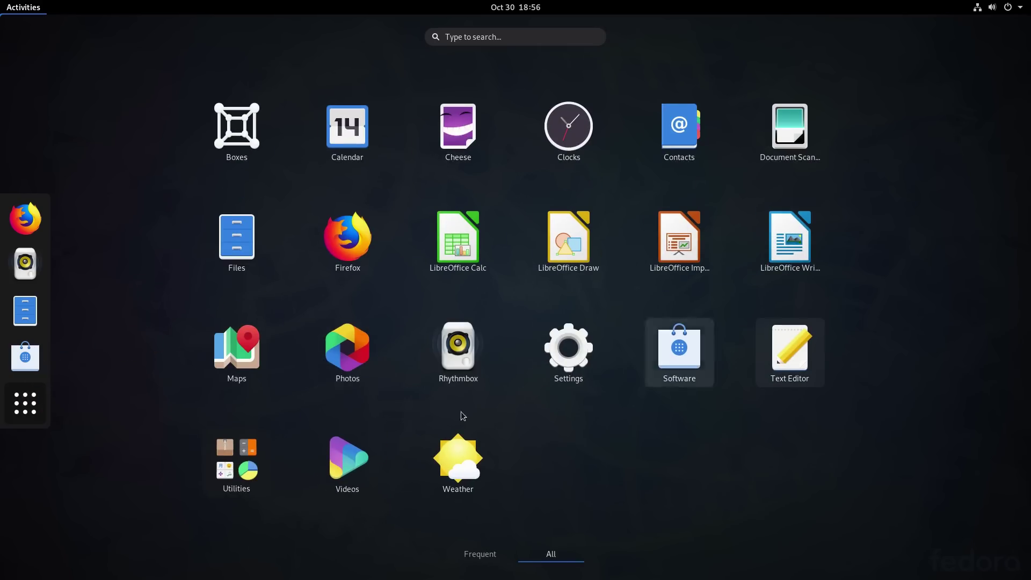
left_click(225, 486)
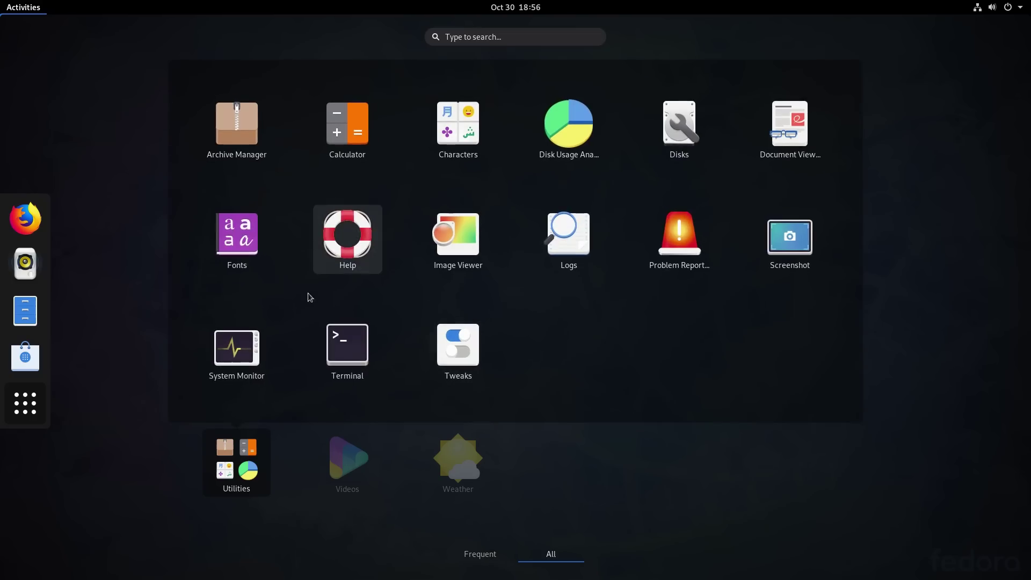
left_click(242, 369)
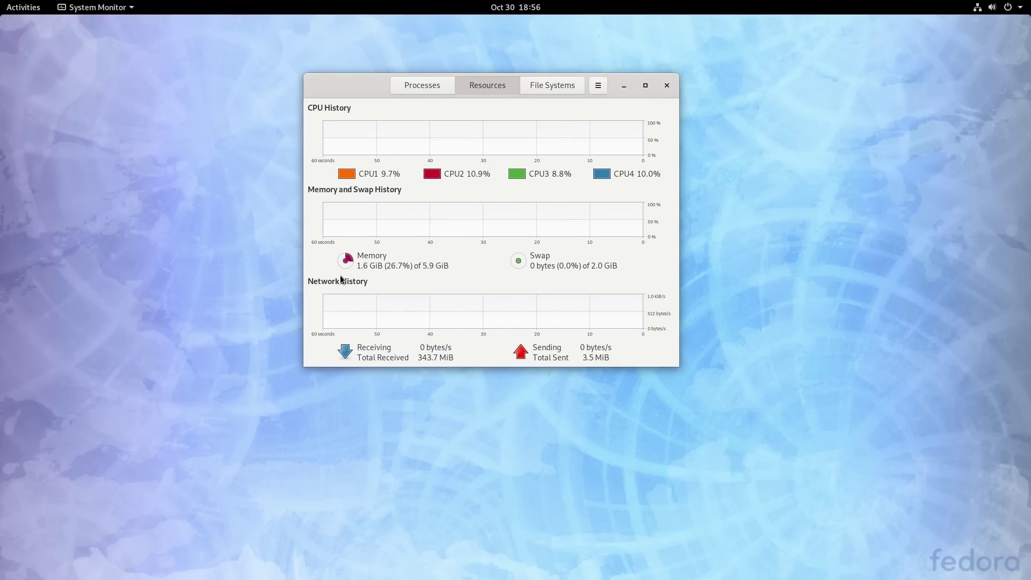
left_click(667, 85)
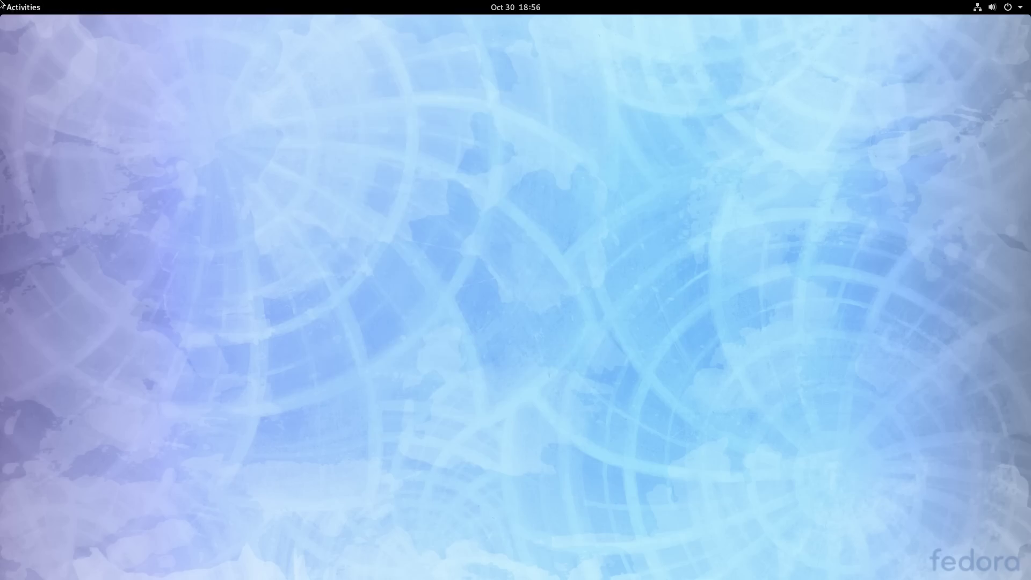
left_click(30, 11)
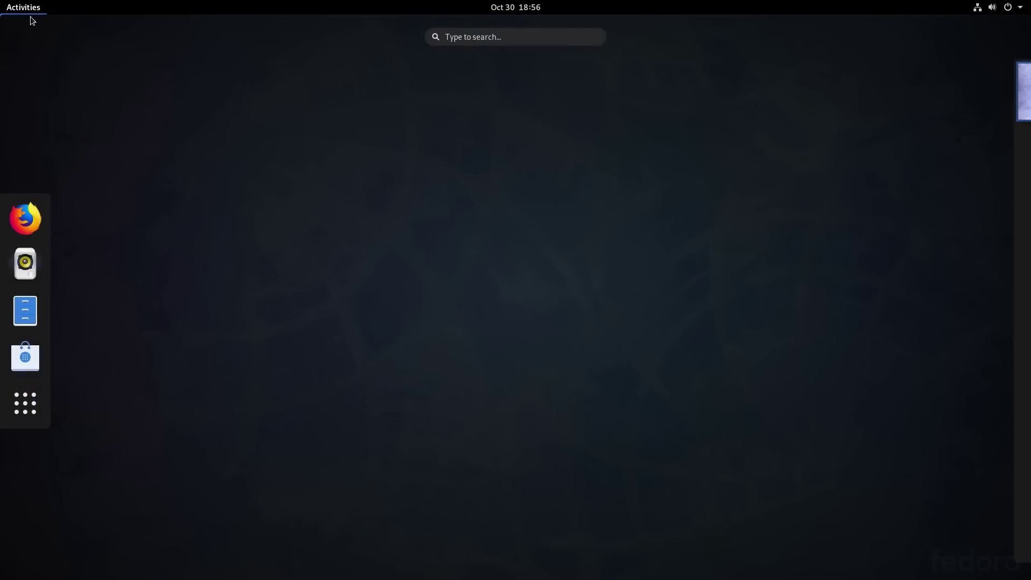
left_click(25, 403)
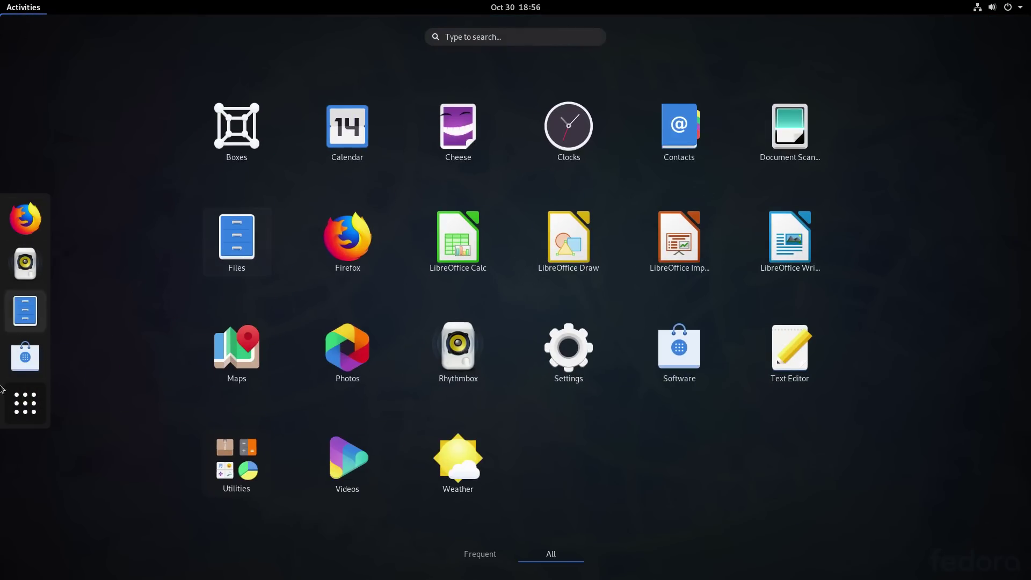
left_click(39, 409)
key("Escape")
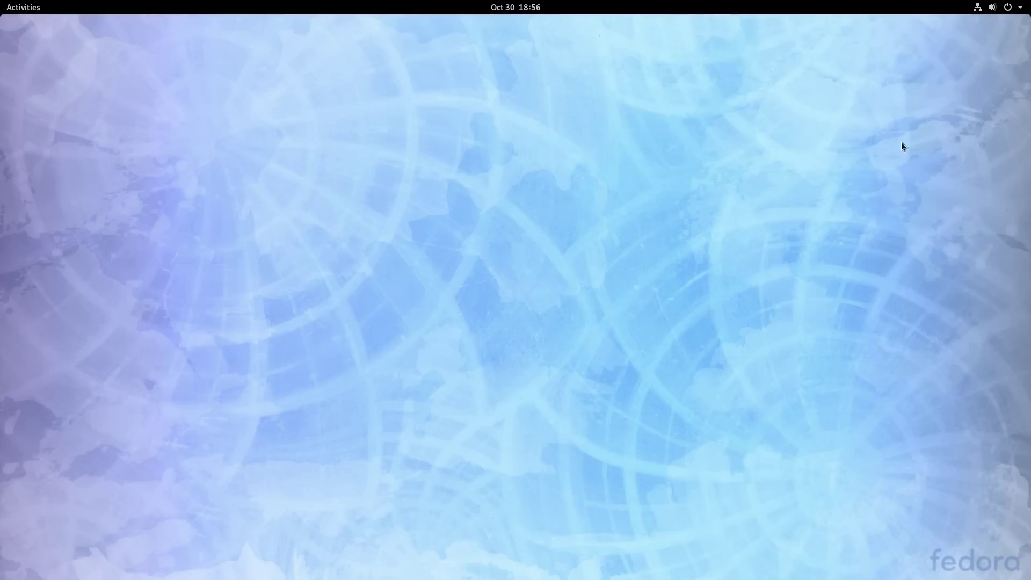